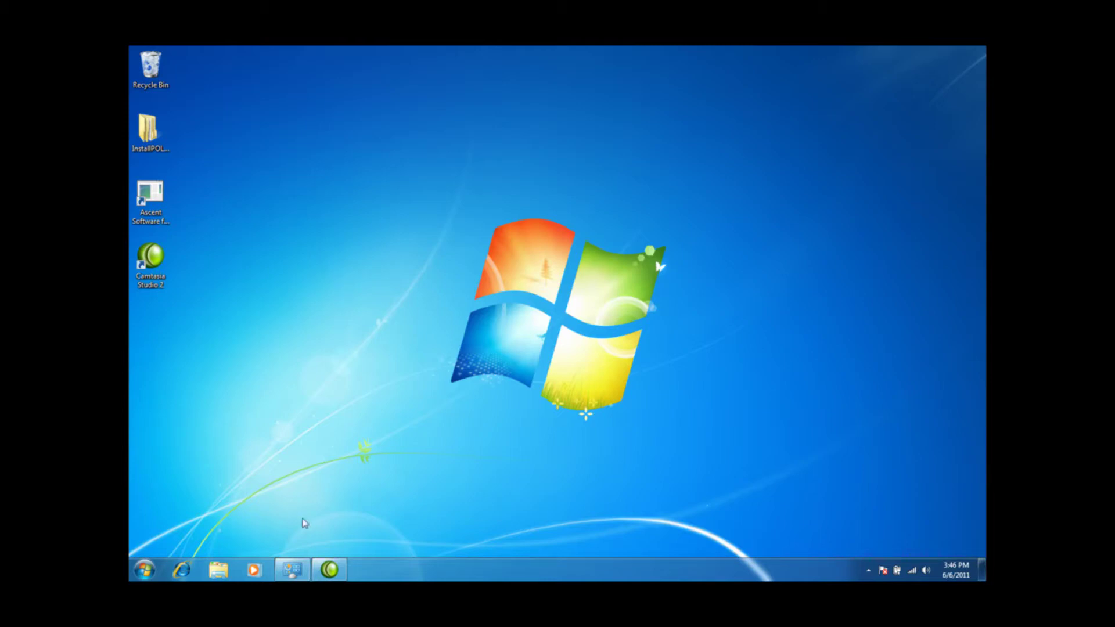
- Bring back the System window, review its 32-bit system details, then close it
{"action": "left_click", "coordinate": [291, 572]}
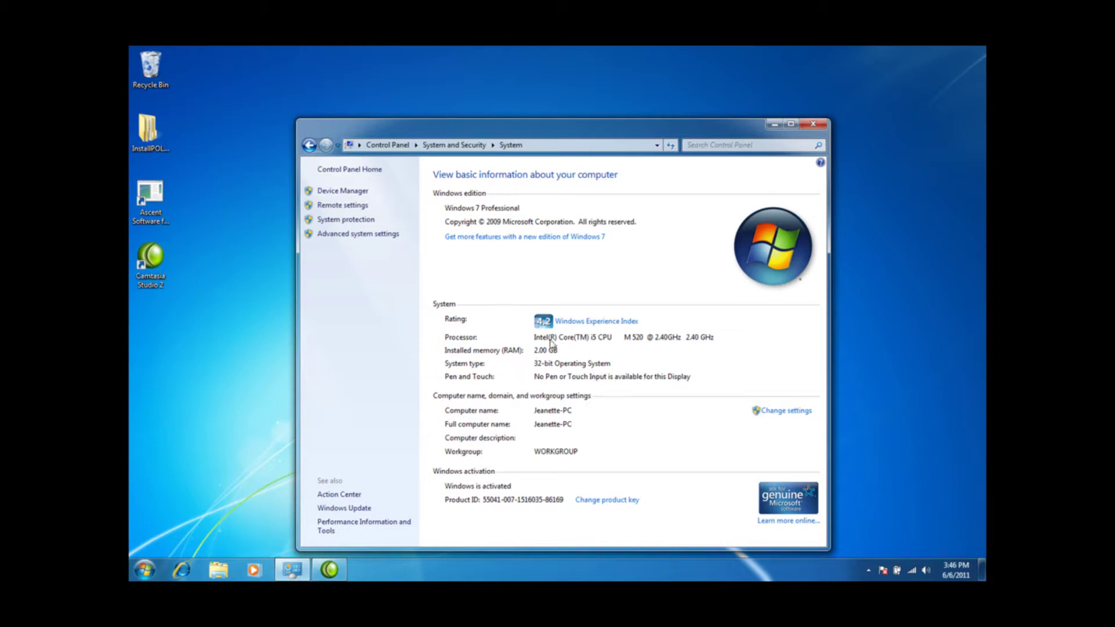
{"action": "left_click", "coordinate": [814, 124]}
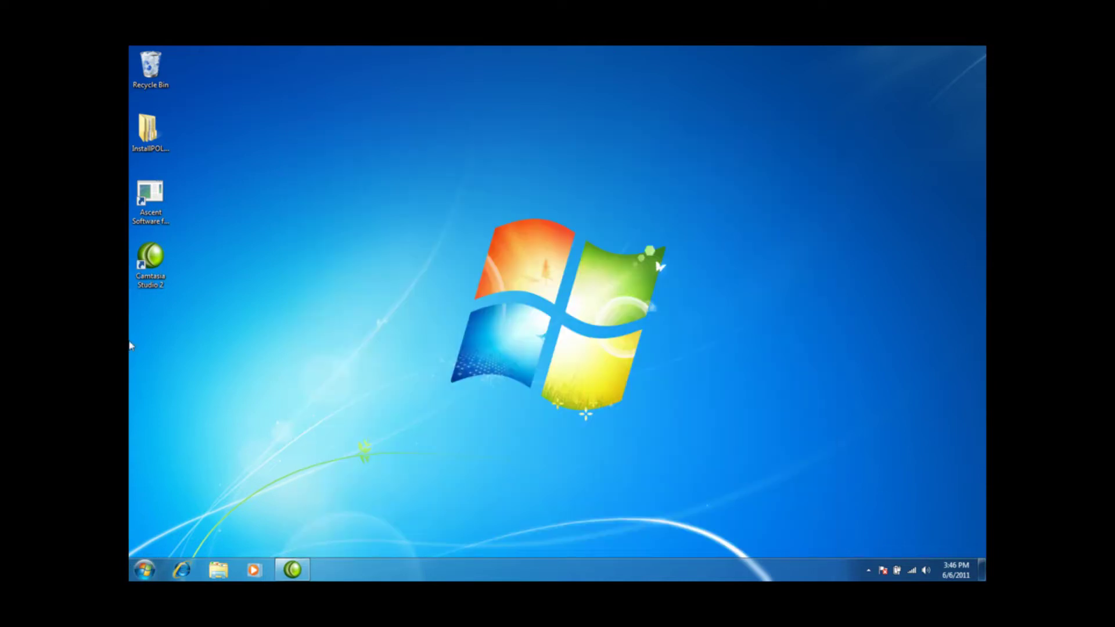
- Launch Ascent Software and open the DEFAULTD.SED session
{"action": "left_click", "coordinate": [145, 208]}
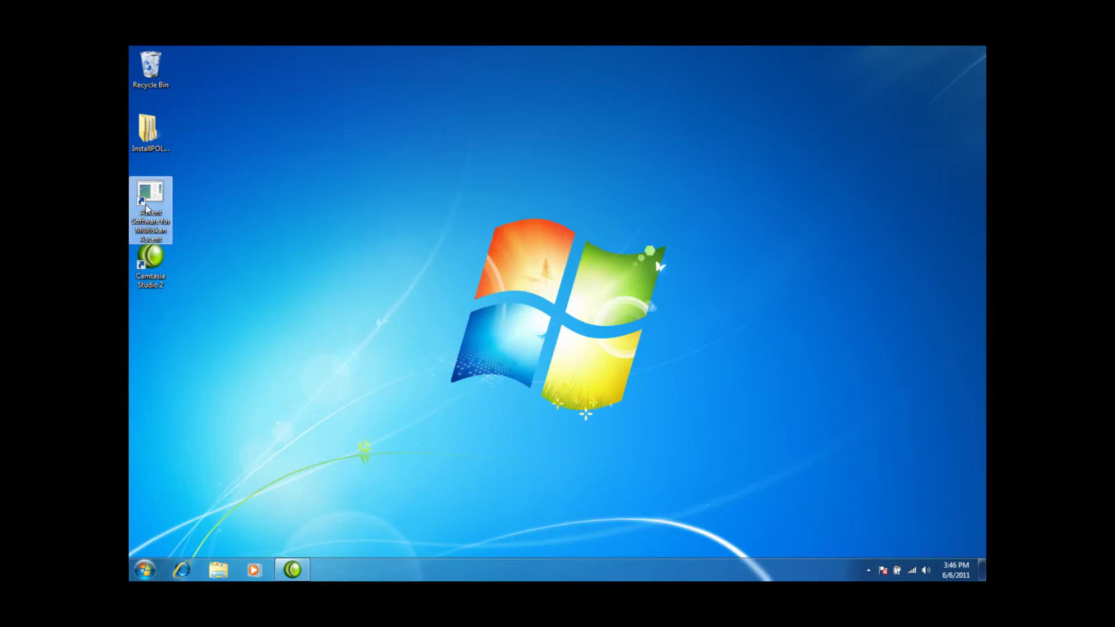
{"action": "double_click", "coordinate": [145, 208]}
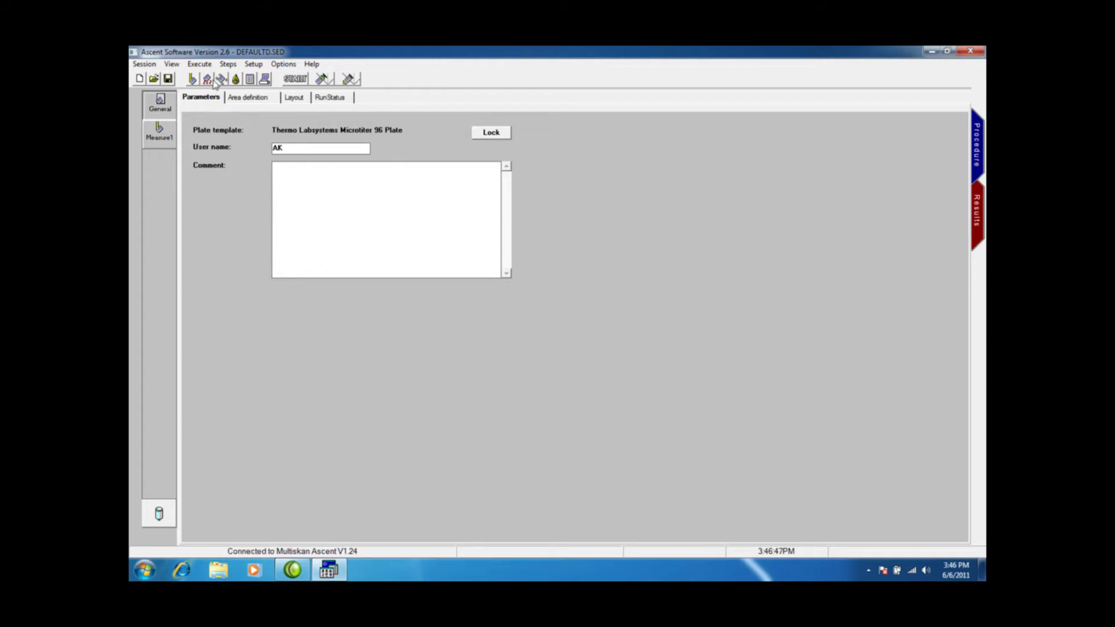
{"action": "left_click", "coordinate": [140, 70]}
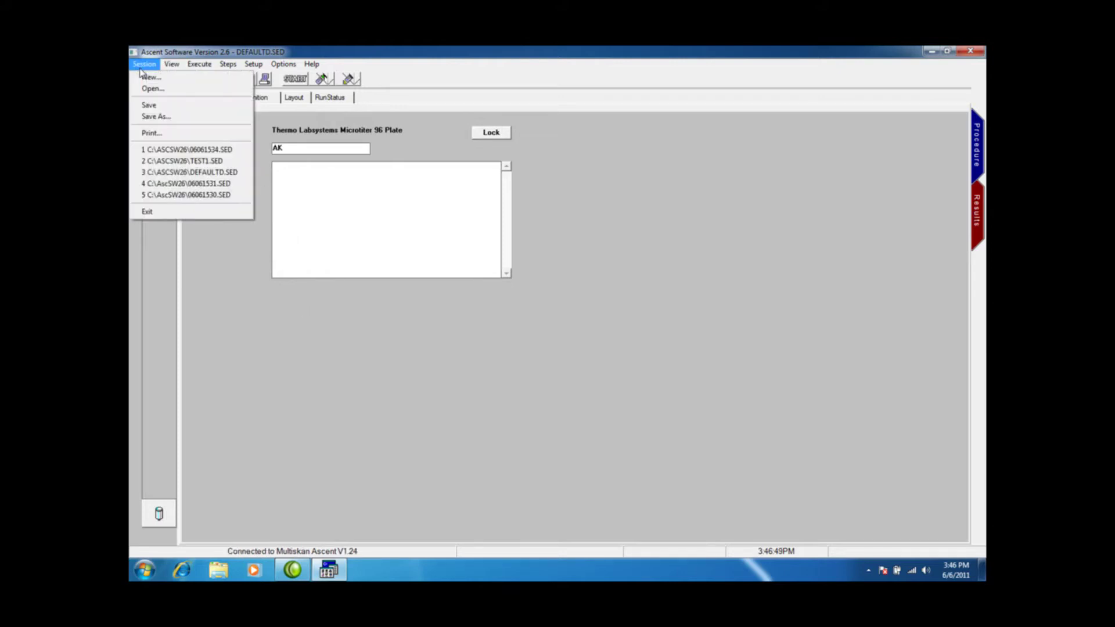
{"action": "left_click", "coordinate": [152, 89]}
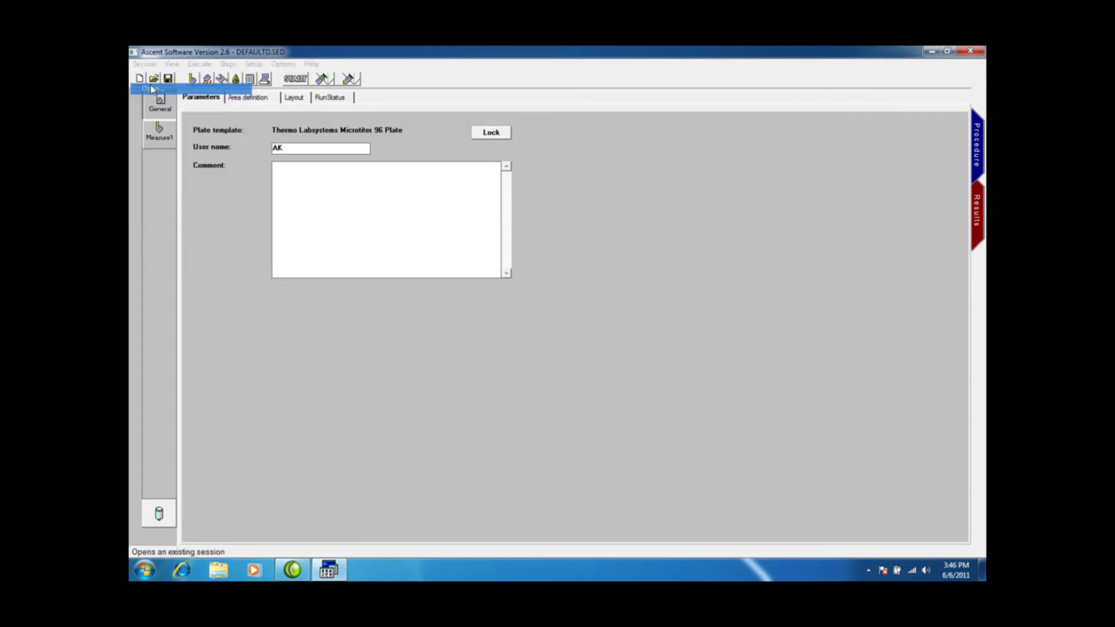
{"action": "left_click_drag", "start_coordinate": [331, 177], "coordinate": [329, 256]}
{"action": "left_click", "coordinate": [286, 222]}
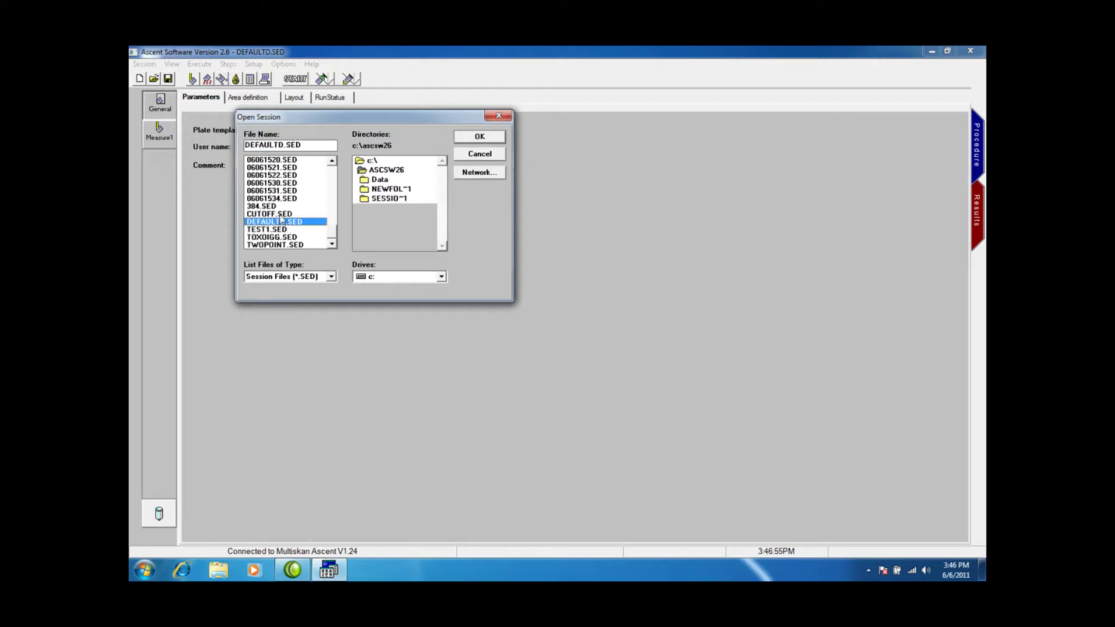
{"action": "left_click", "coordinate": [490, 139]}
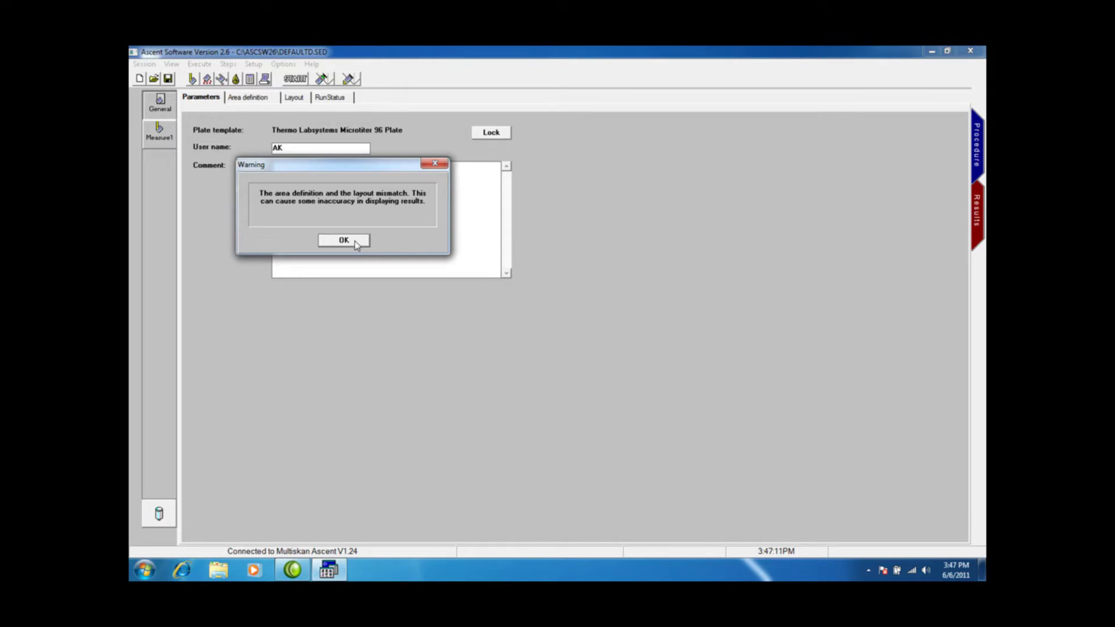
- Dismiss the layout mismatch warning, open the TEST1.SED session and start its measurement run
{"action": "left_click", "coordinate": [343, 241]}
{"action": "left_click", "coordinate": [143, 64]}
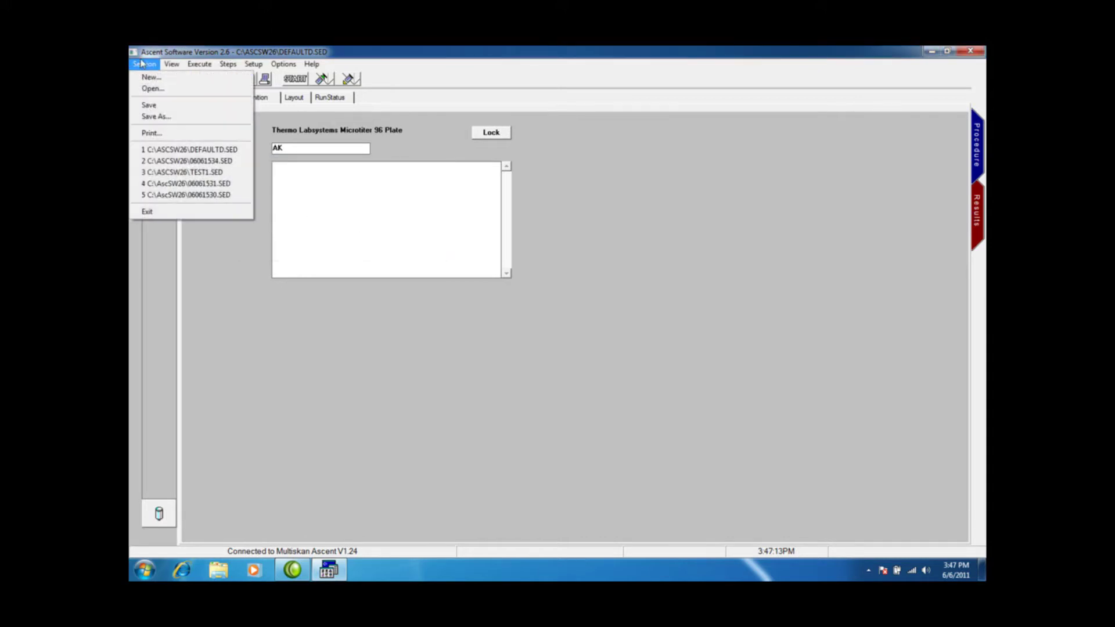
{"action": "left_click", "coordinate": [151, 89]}
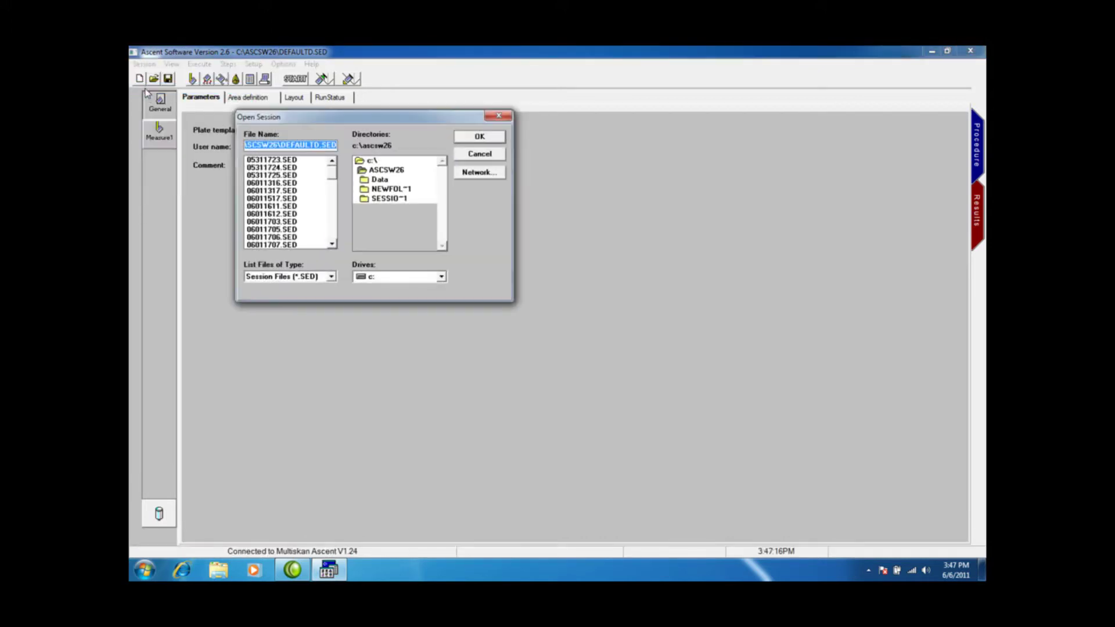
{"action": "left_click_drag", "start_coordinate": [331, 173], "coordinate": [335, 241]}
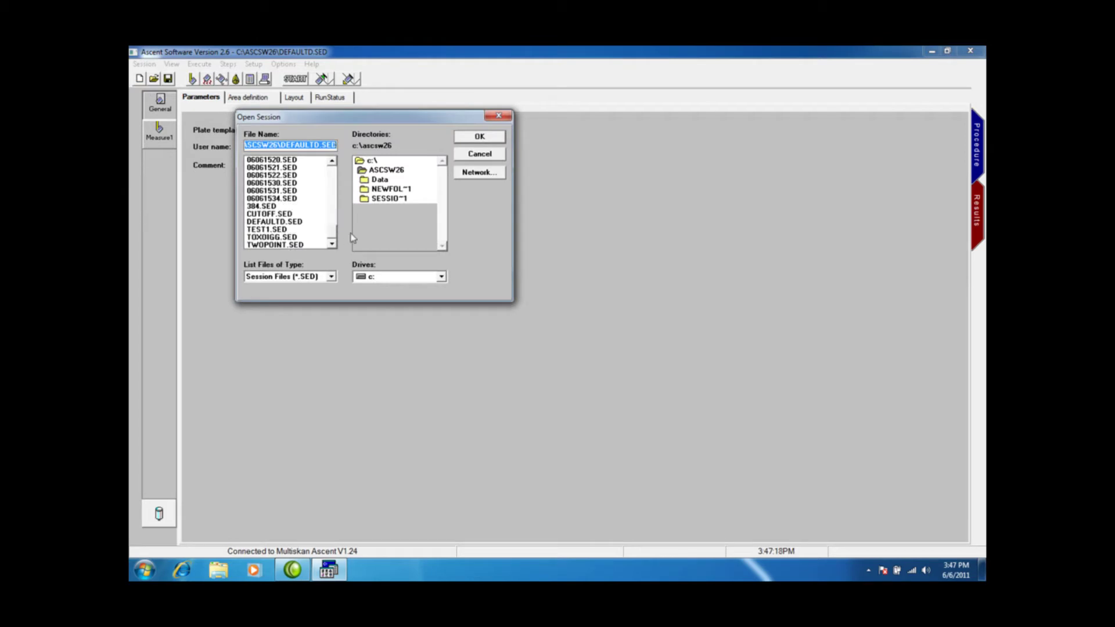
{"action": "left_click", "coordinate": [250, 230]}
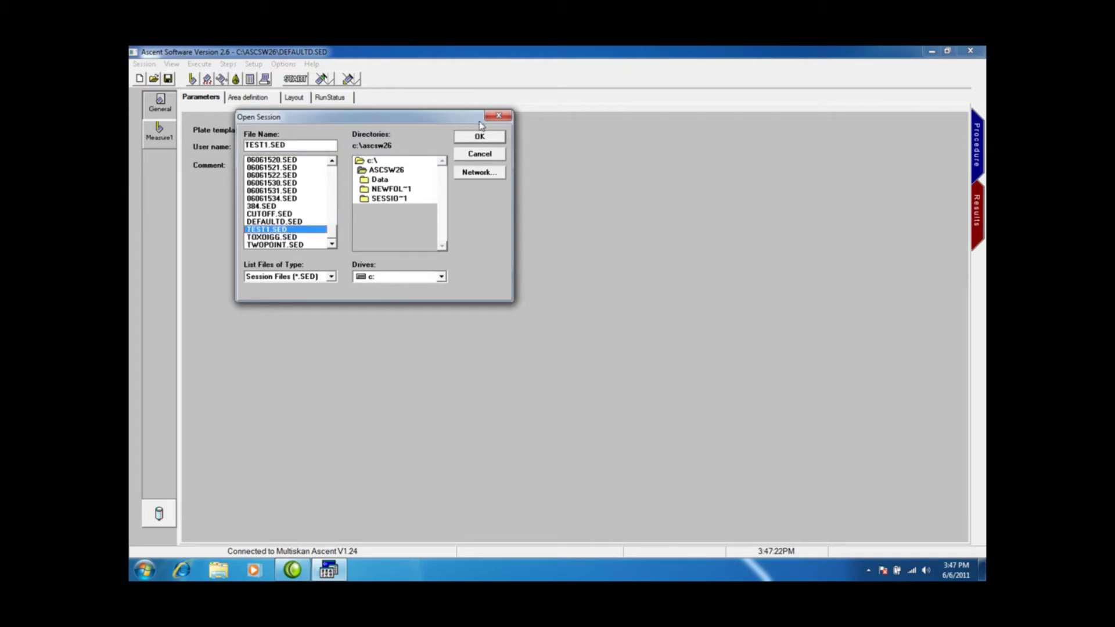
{"action": "left_click", "coordinate": [479, 137]}
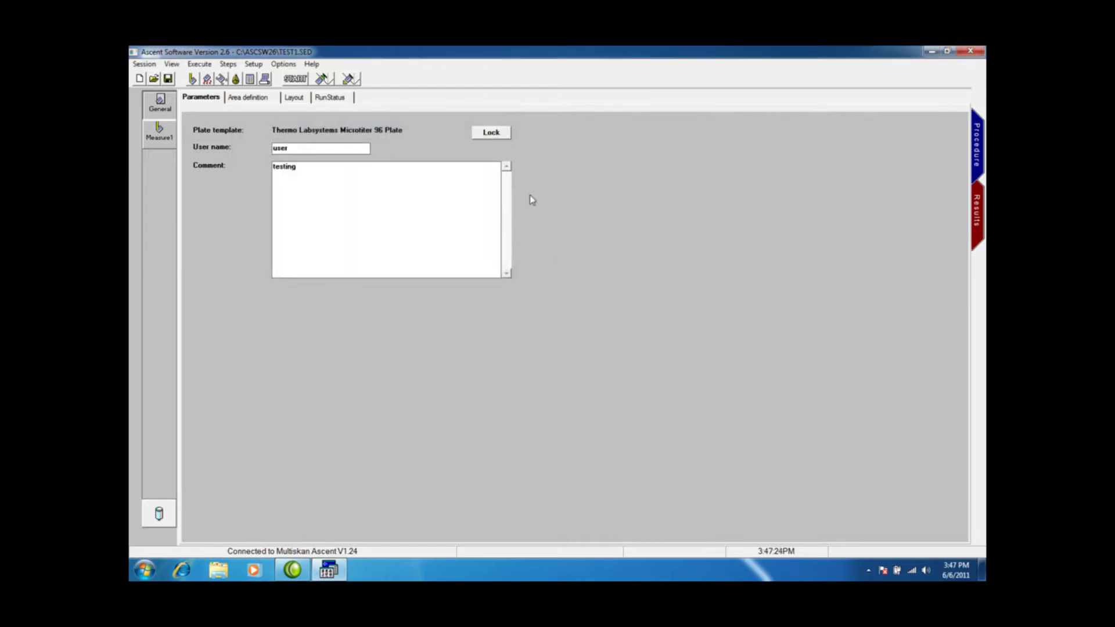
{"action": "left_click", "coordinate": [295, 79]}
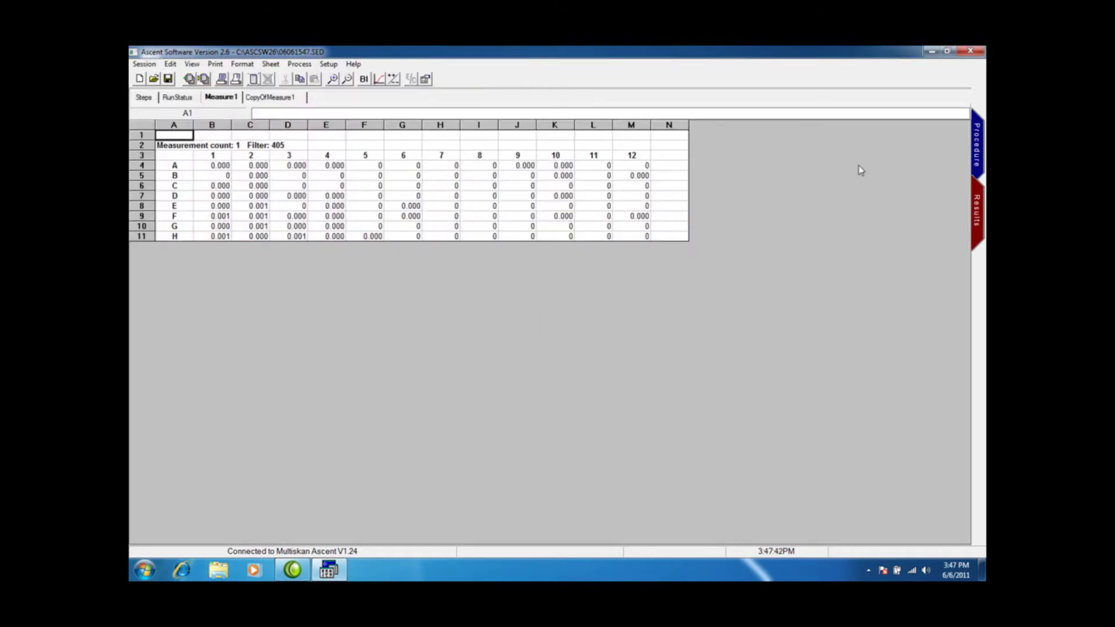
- Close Ascent Software and launch Polara RS from the Start menu
{"action": "left_click", "coordinate": [971, 52]}
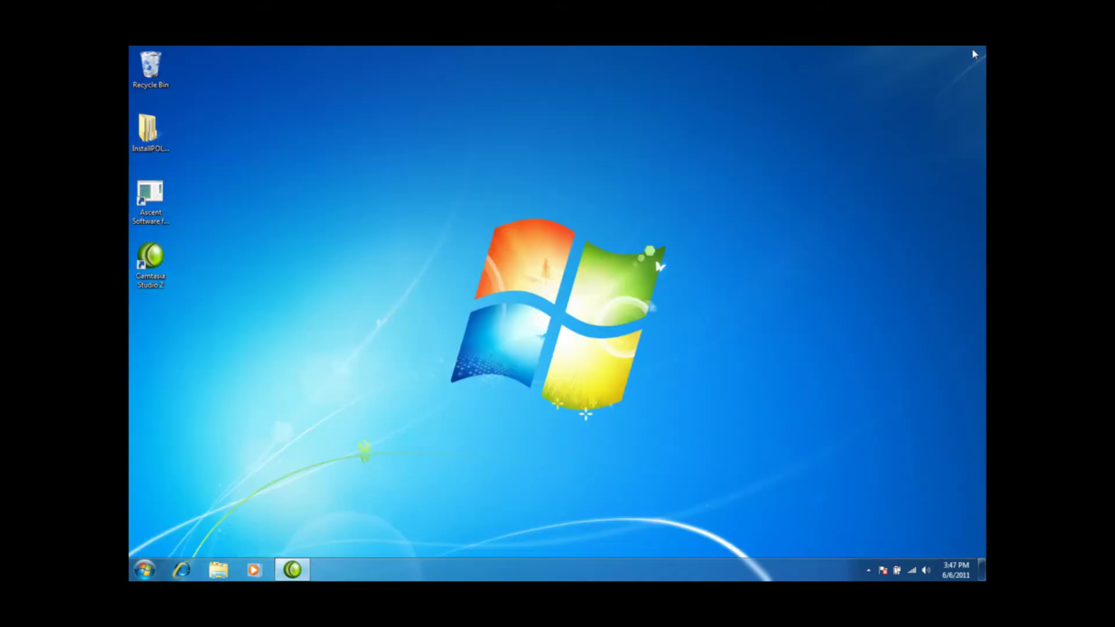
{"action": "left_click", "coordinate": [145, 570]}
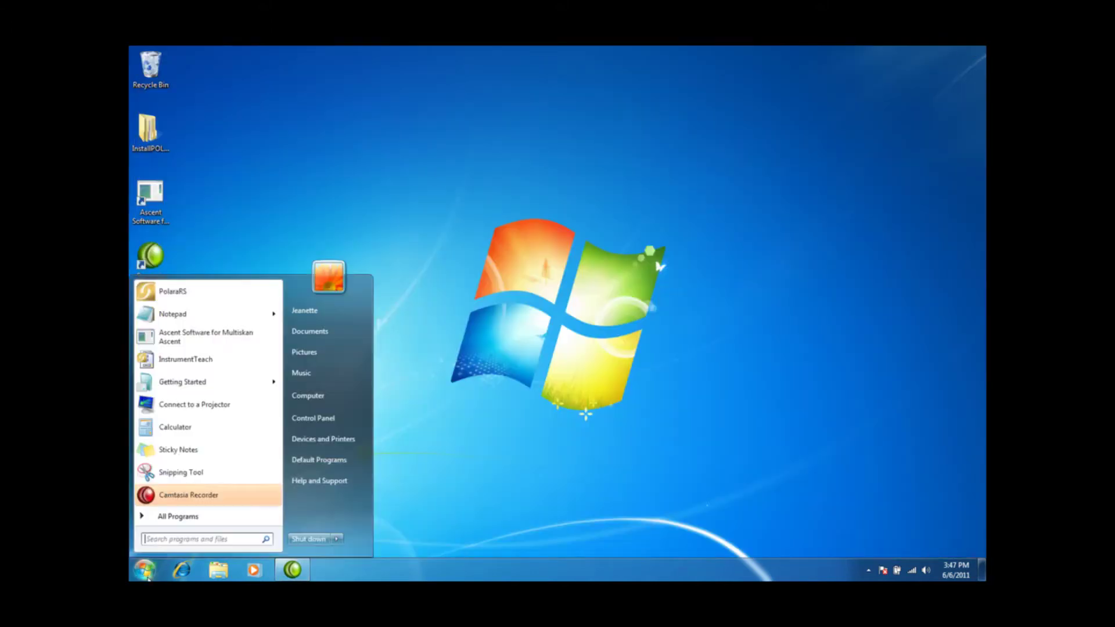
{"action": "left_click", "coordinate": [159, 293]}
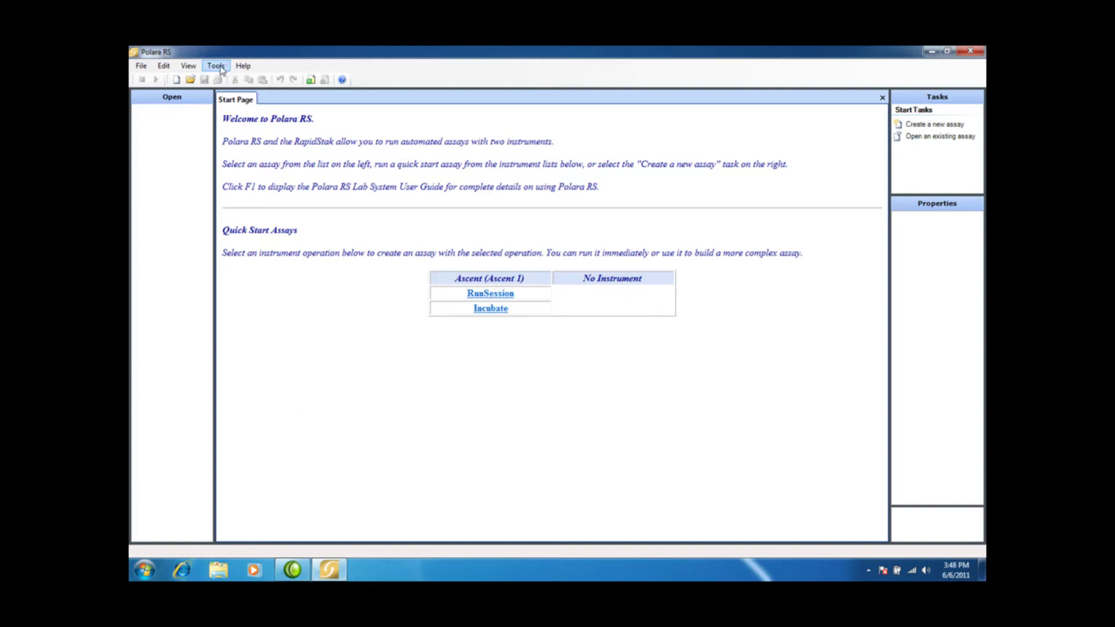
- Show the Equipment settings in Polara RS Tools > Options
{"action": "left_click", "coordinate": [214, 67]}
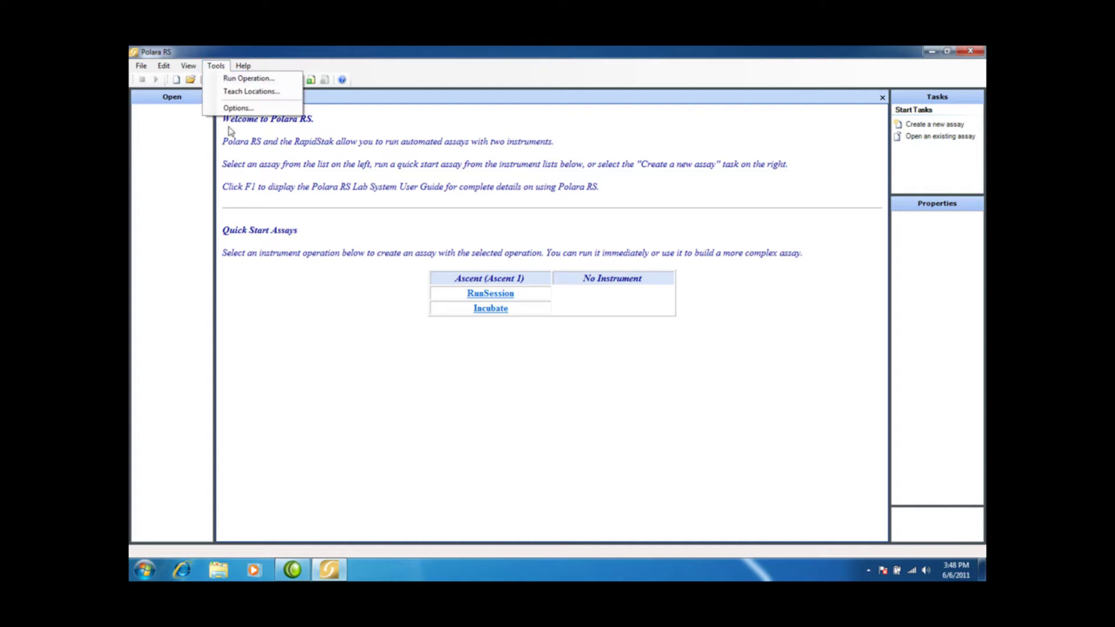
{"action": "left_click", "coordinate": [226, 108]}
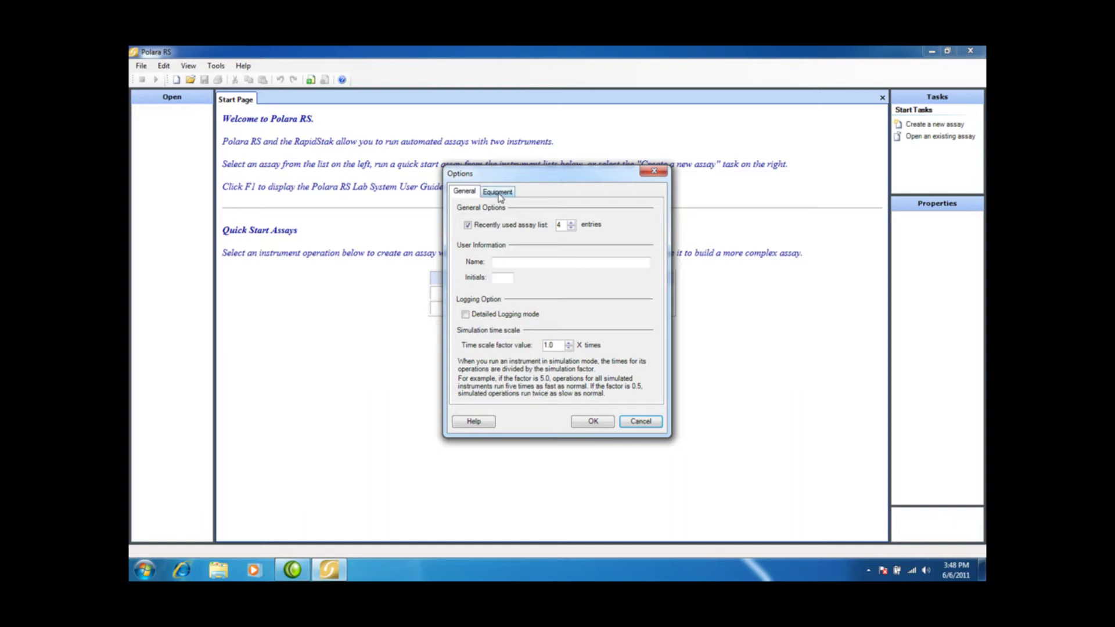
{"action": "left_click", "coordinate": [498, 194]}
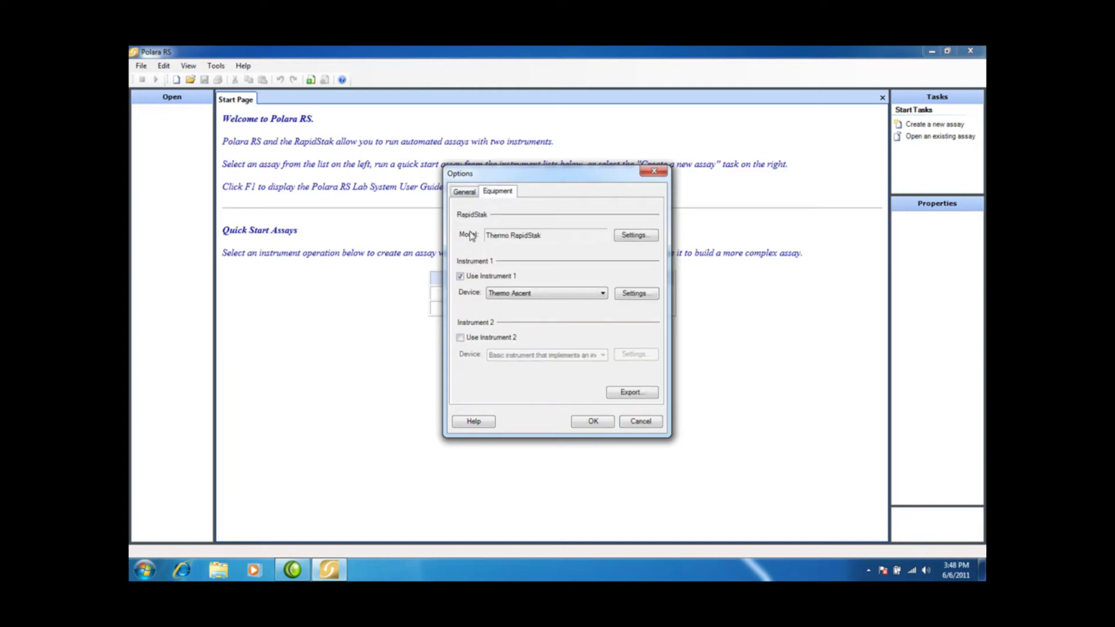
- Review the RapidStak configuration (Normal mode, port COM6) and accept it
{"action": "left_click", "coordinate": [625, 236]}
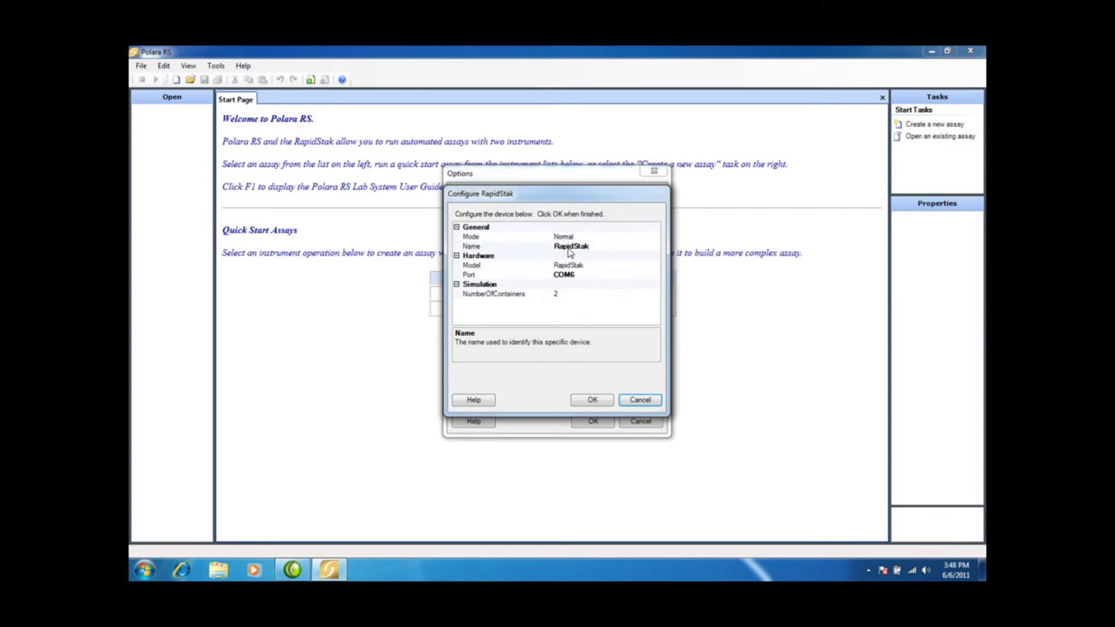
{"action": "left_click", "coordinate": [570, 249]}
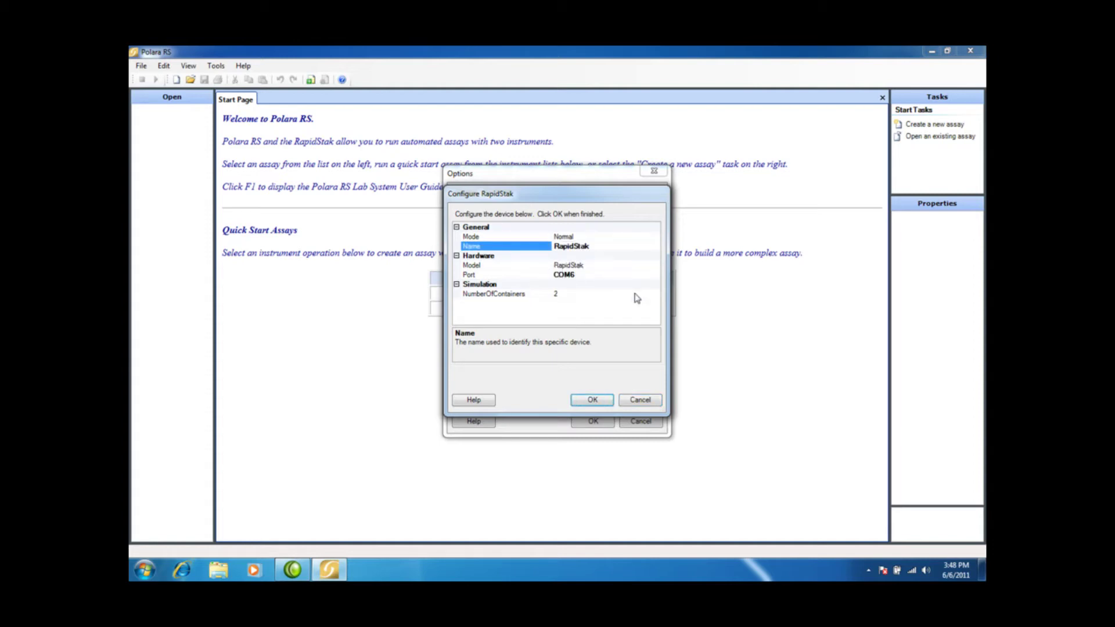
{"action": "left_click", "coordinate": [593, 400]}
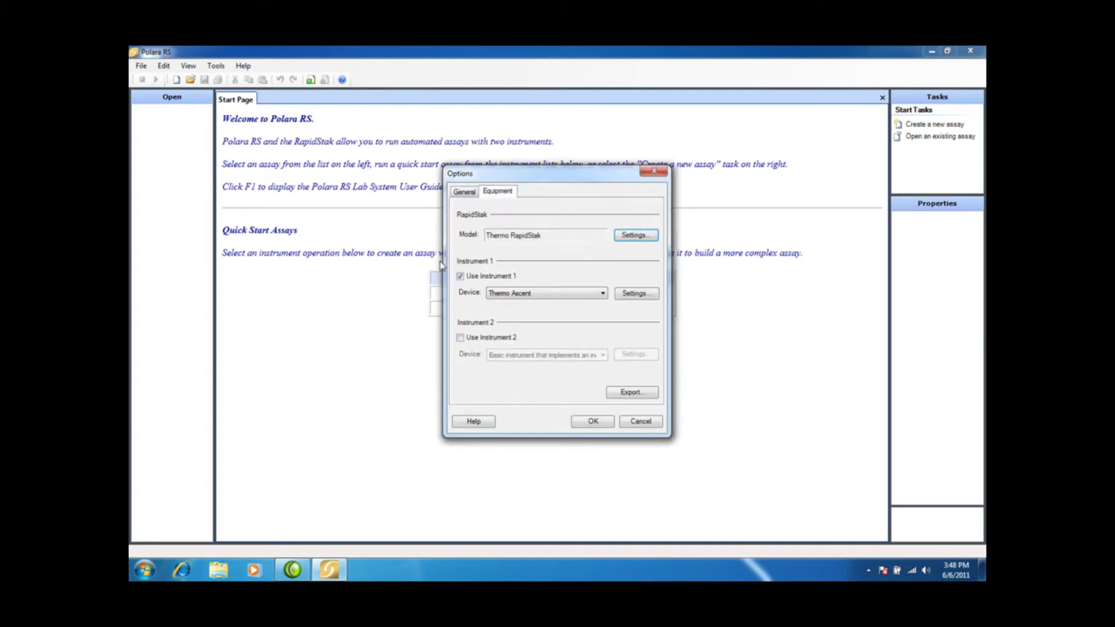
- In the Ascent 1 configuration, set DataPath to C:\AscSW26
{"action": "left_click", "coordinate": [626, 295]}
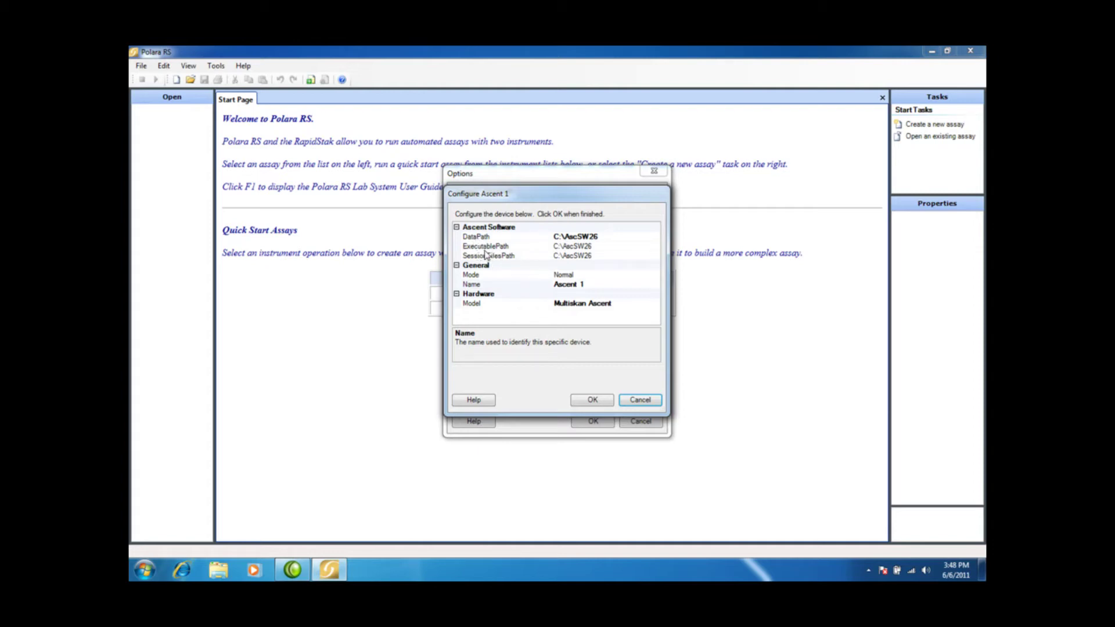
{"action": "left_click", "coordinate": [571, 238]}
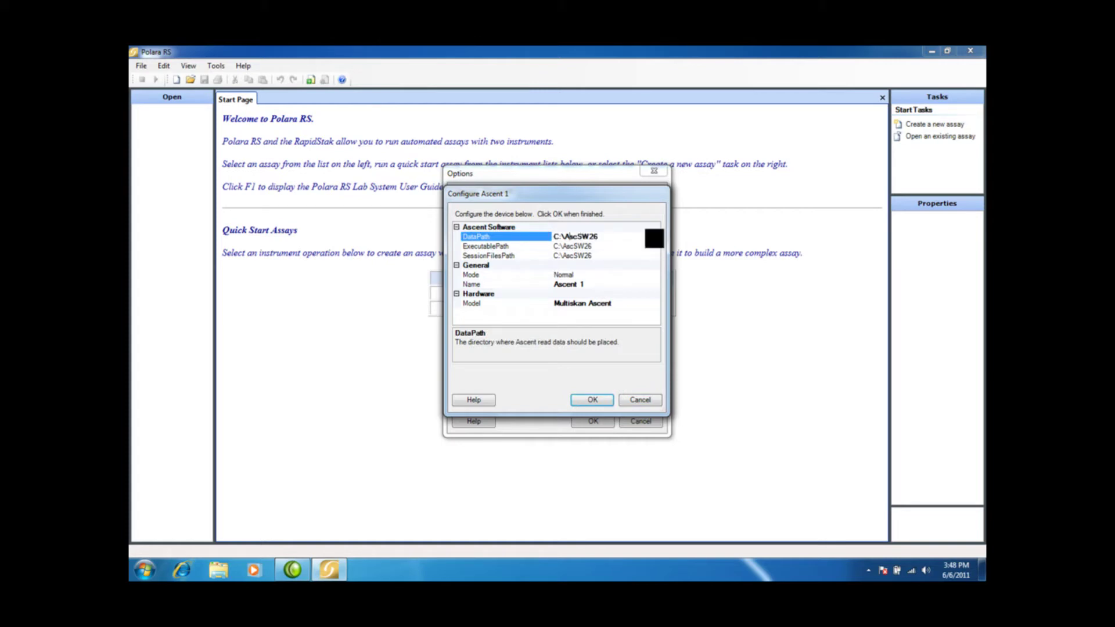
{"action": "left_click", "coordinate": [654, 238]}
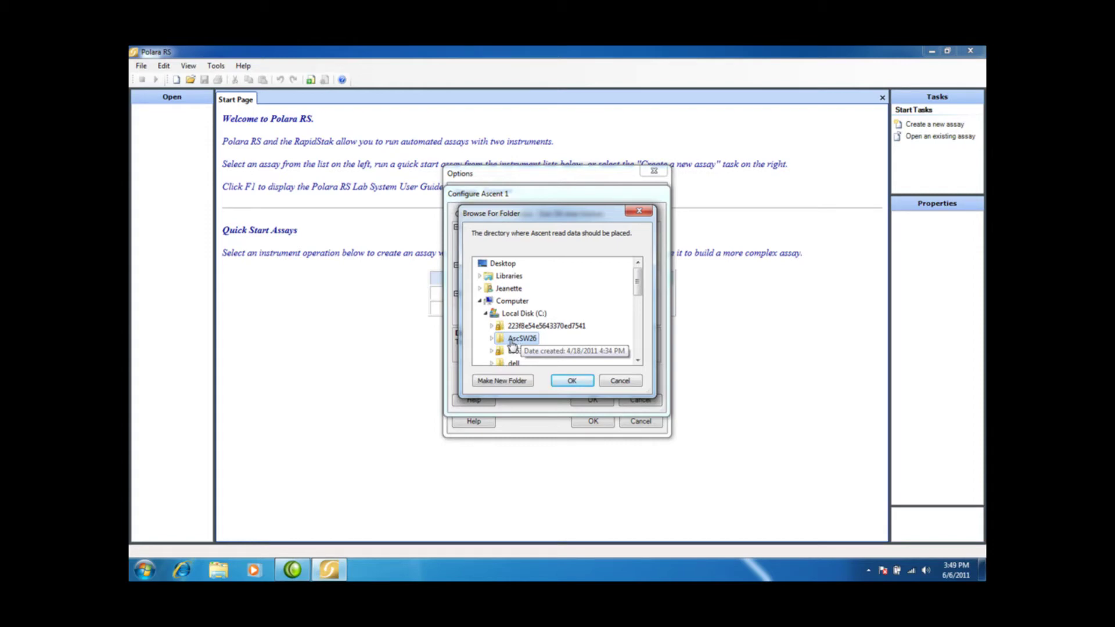
{"action": "double_click", "coordinate": [512, 342]}
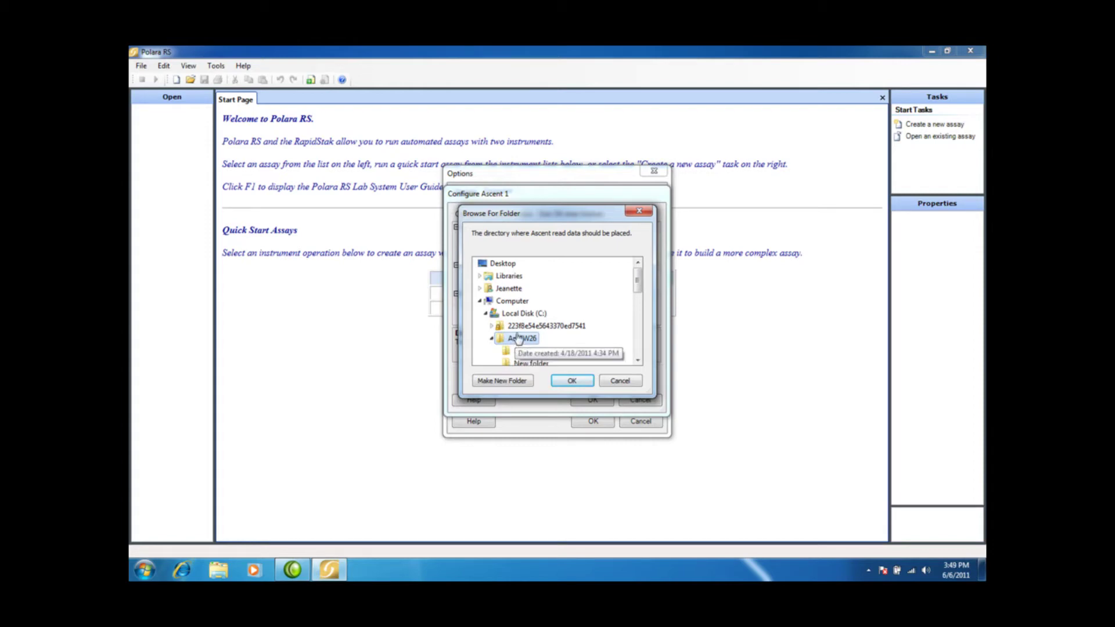
{"action": "left_click", "coordinate": [572, 381]}
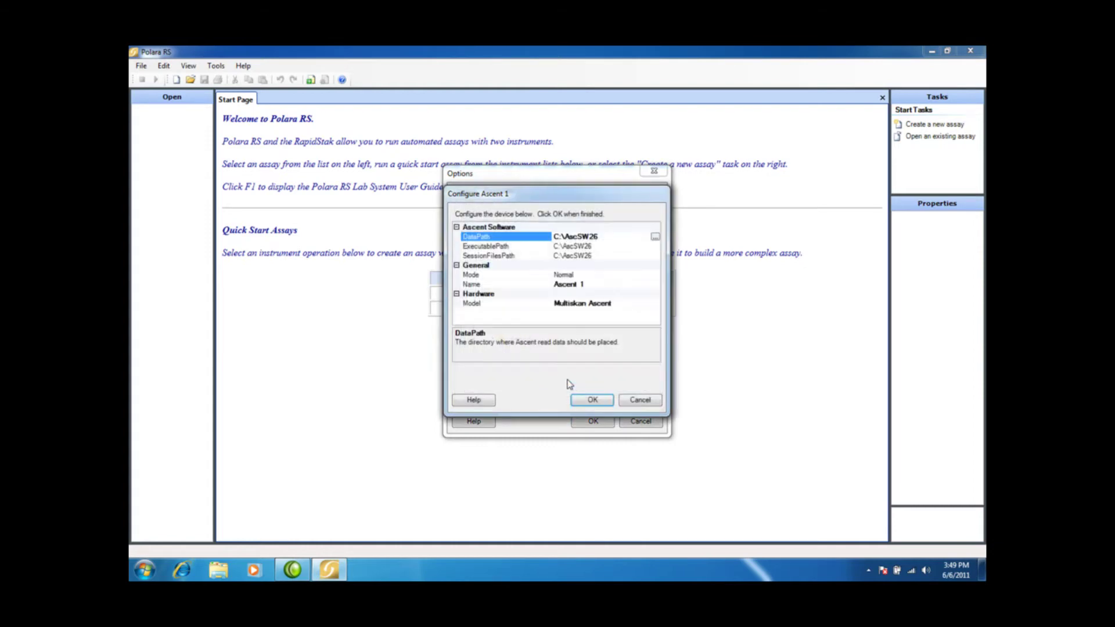
- Set the Ascent 1 ExecutablePath to C:\AscSW26
{"action": "left_click", "coordinate": [606, 250]}
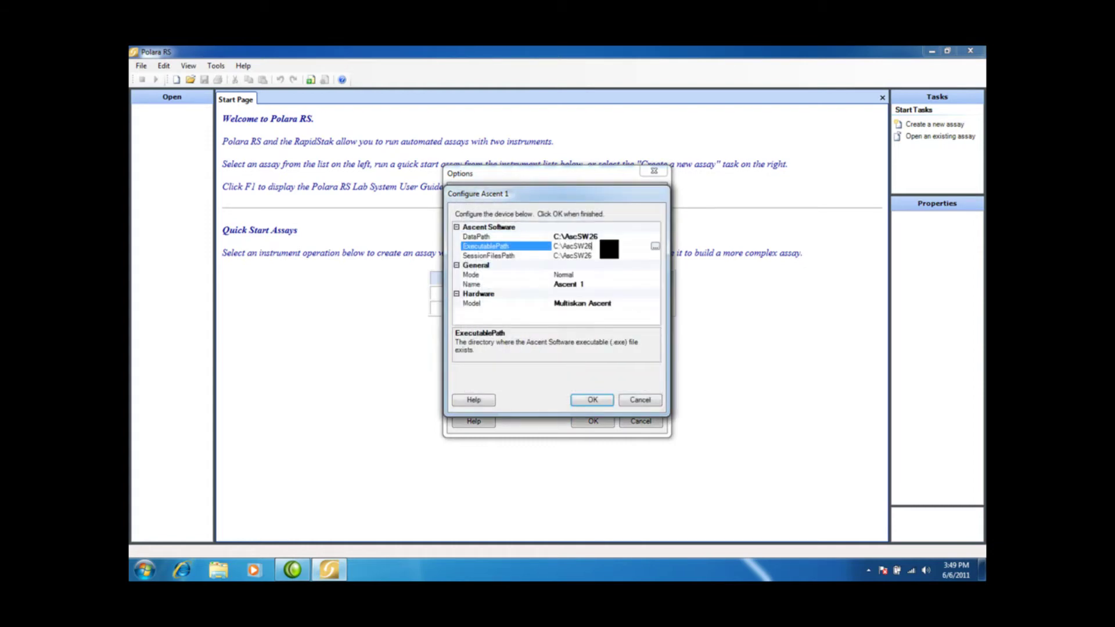
{"action": "left_click", "coordinate": [654, 247]}
{"action": "left_click", "coordinate": [511, 338]}
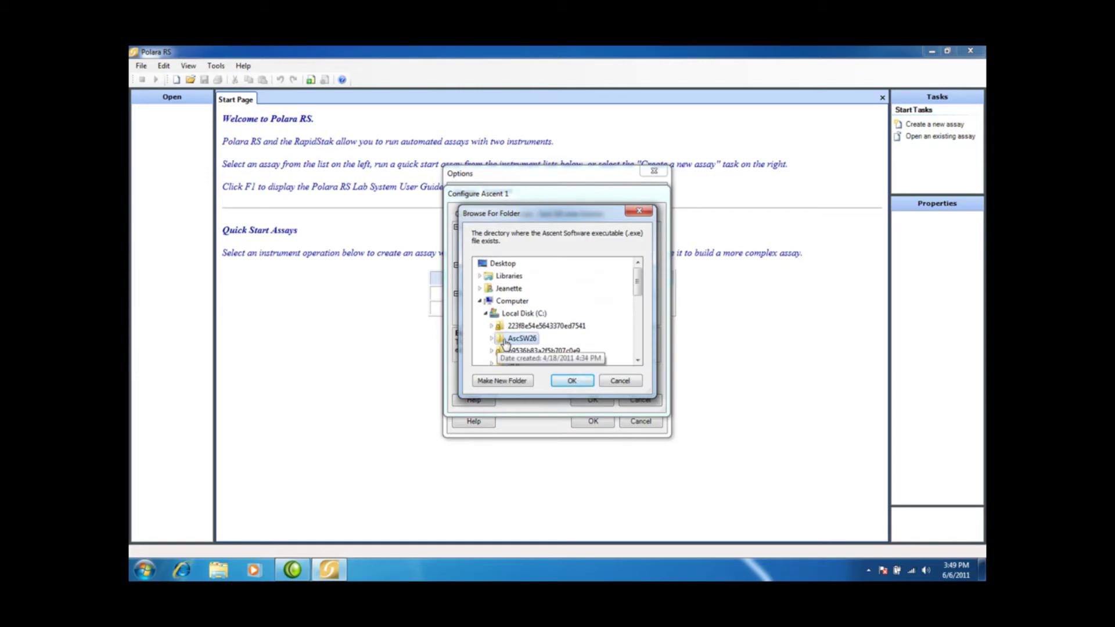
{"action": "left_click", "coordinate": [491, 339]}
{"action": "left_click", "coordinate": [573, 382]}
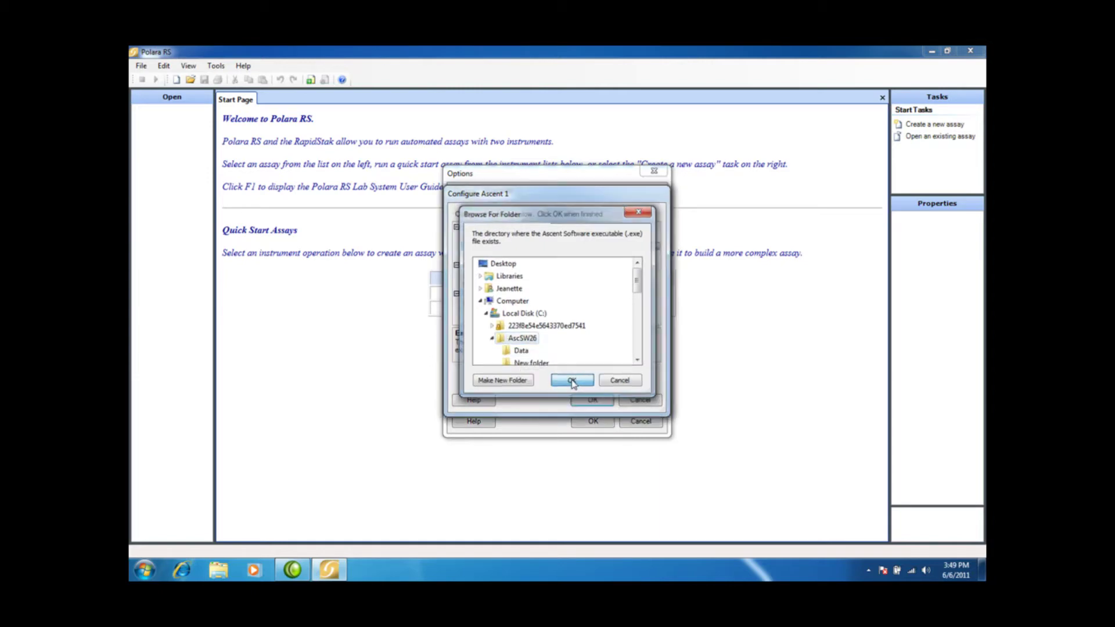
- Set SessionFilesPath to C:\AscSW26 and accept the Ascent 1 configuration and Options
{"action": "left_click", "coordinate": [603, 256]}
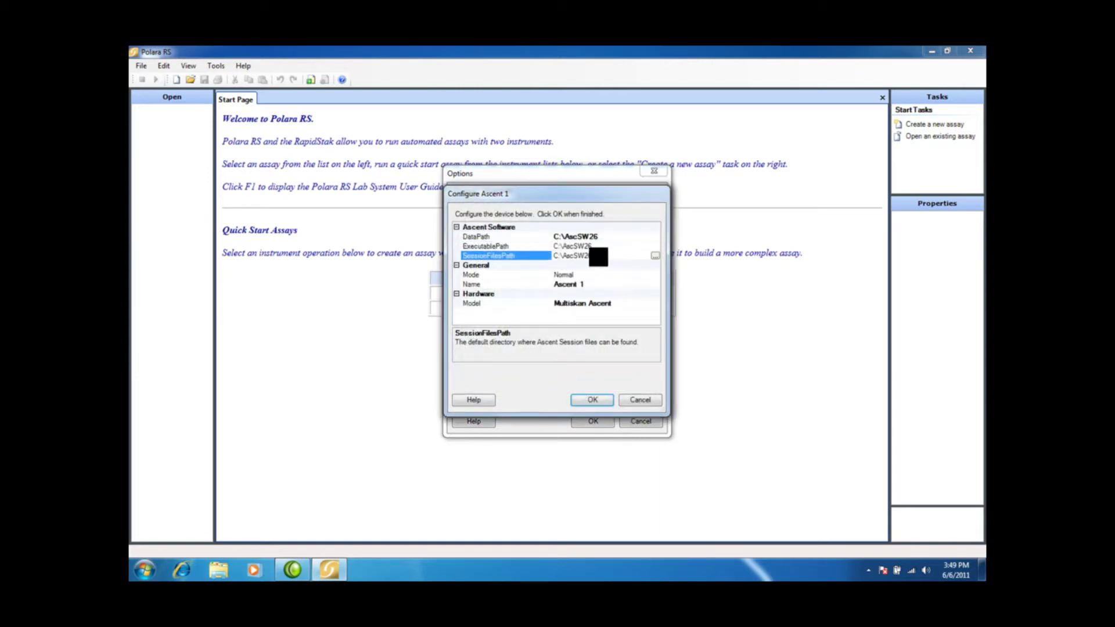
{"action": "left_click", "coordinate": [655, 258]}
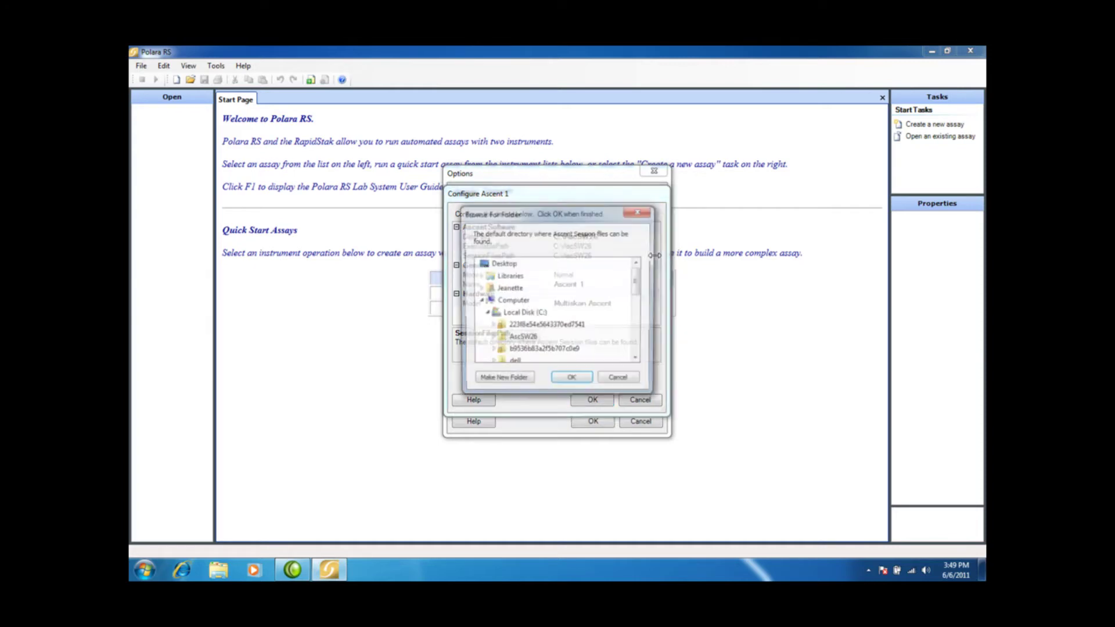
{"action": "left_click", "coordinate": [522, 338]}
{"action": "left_click", "coordinate": [580, 381]}
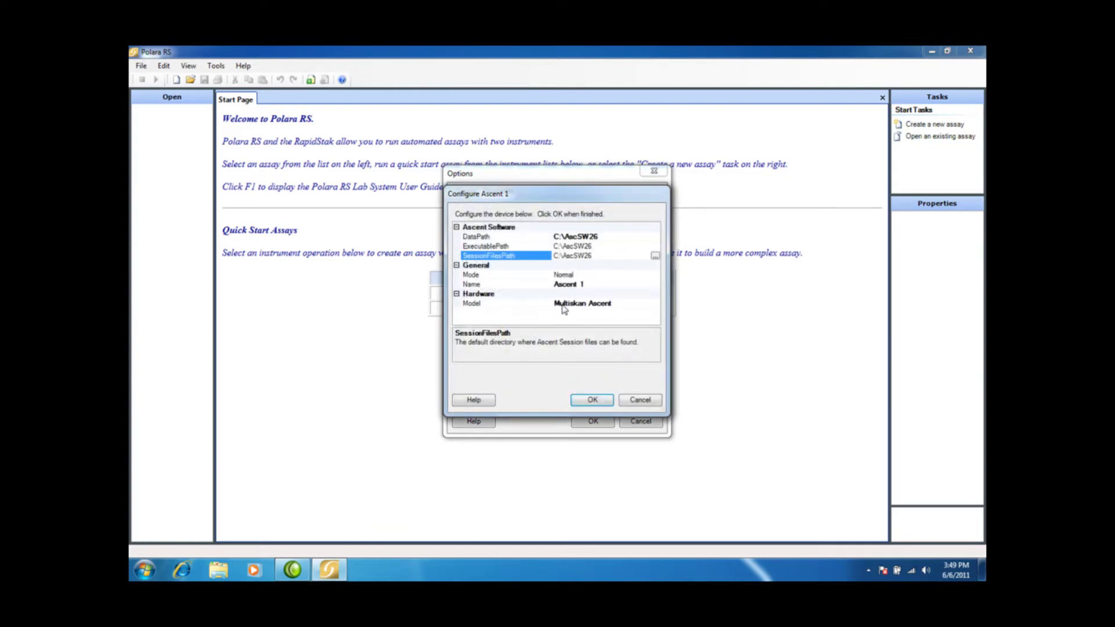
{"action": "left_click", "coordinate": [590, 400]}
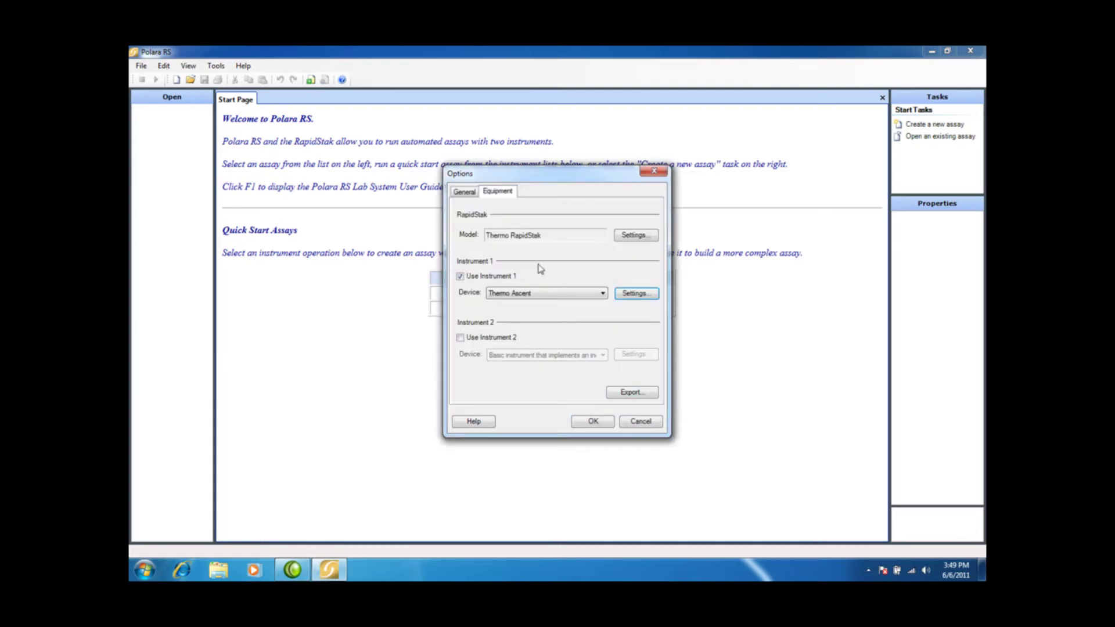
{"action": "left_click", "coordinate": [594, 423]}
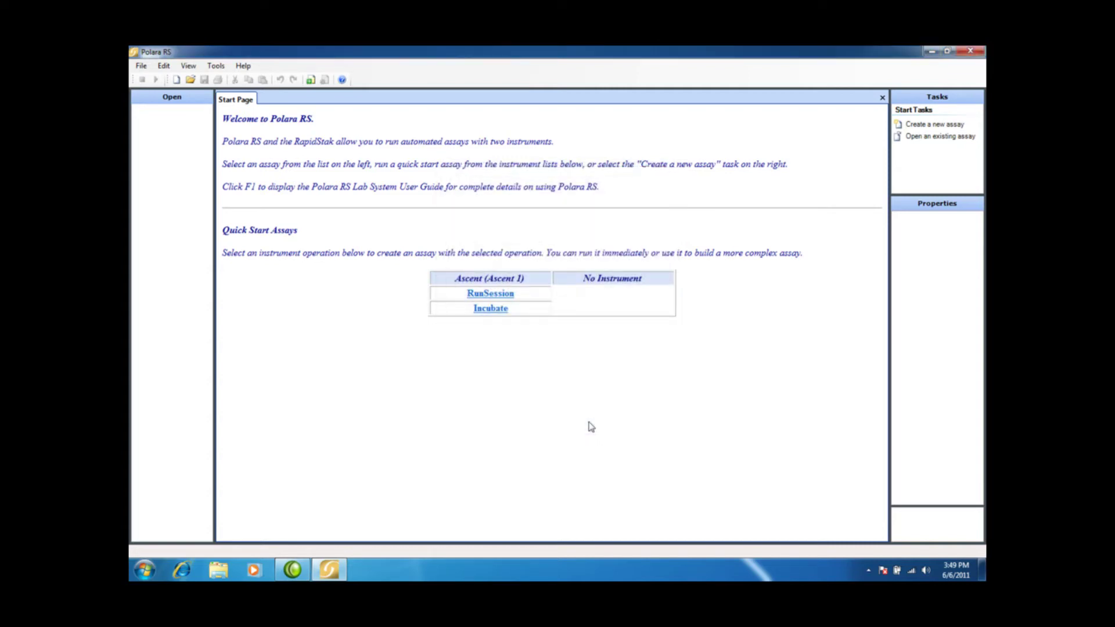
- Create a new assay with an Ascent 1 RunSession in Process Plates, Duration 20
{"action": "left_click", "coordinate": [912, 126]}
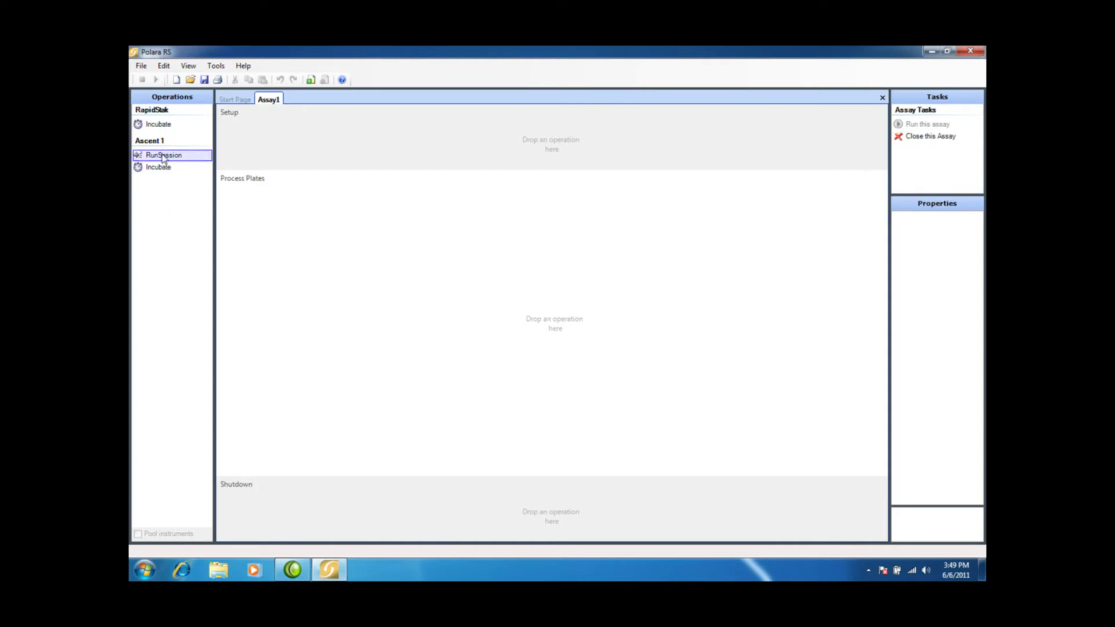
{"action": "left_click_drag", "start_coordinate": [163, 157], "coordinate": [513, 251]}
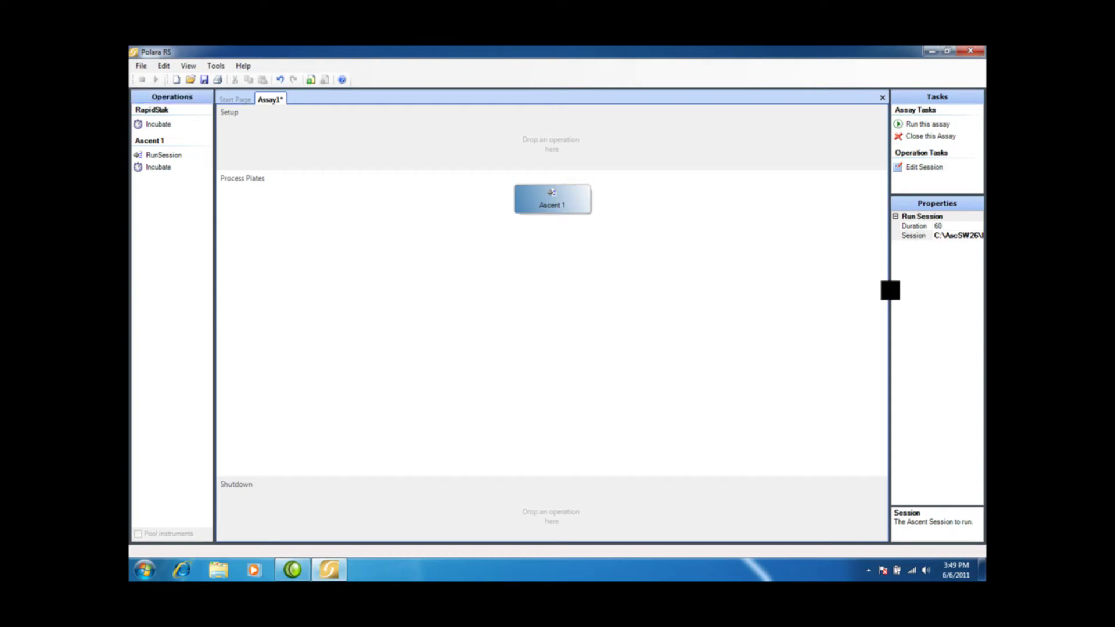
{"action": "left_click_drag", "start_coordinate": [778, 293], "coordinate": [704, 286]}
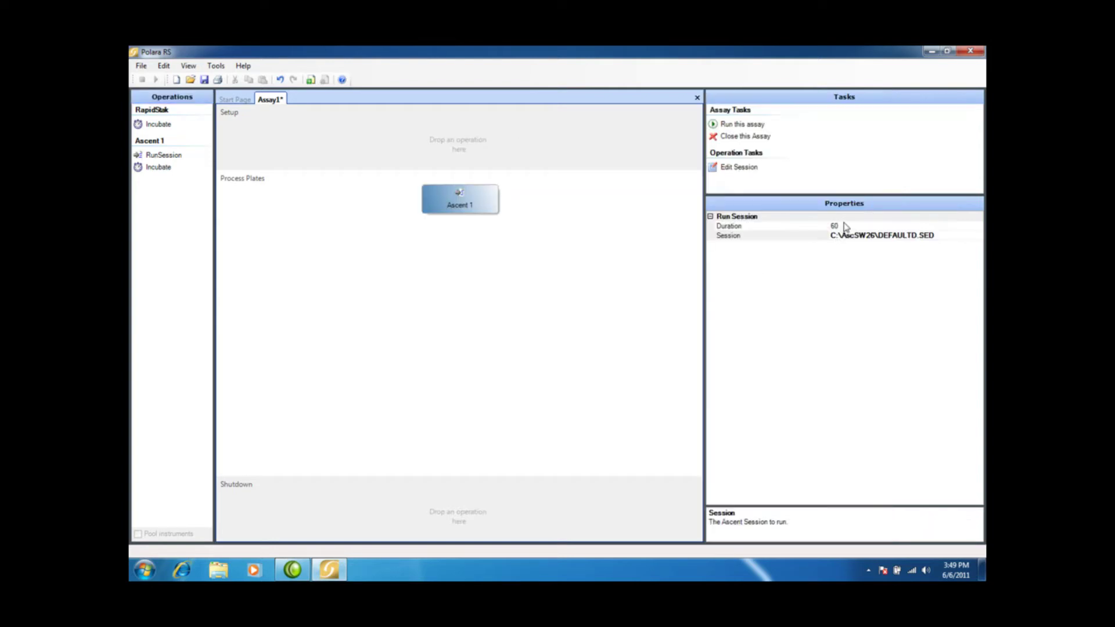
{"action": "left_click", "coordinate": [842, 227]}
{"action": "key", "text": "BackSpace"}
{"action": "key", "text": "BackSpace"}
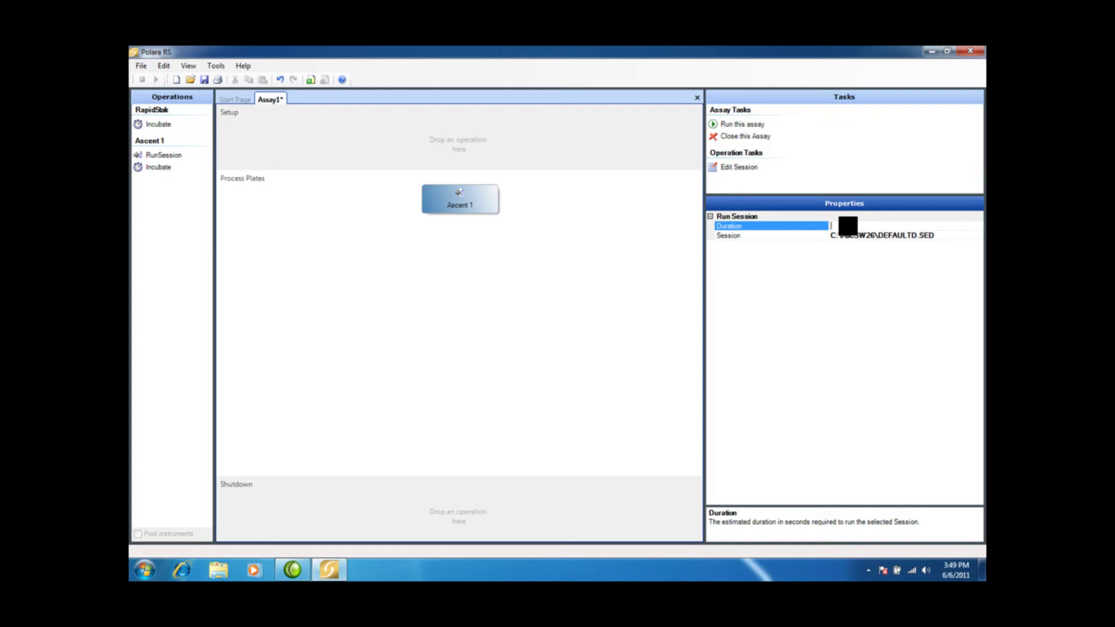
{"action": "type", "text": "20"}
{"action": "left_click", "coordinate": [940, 237]}
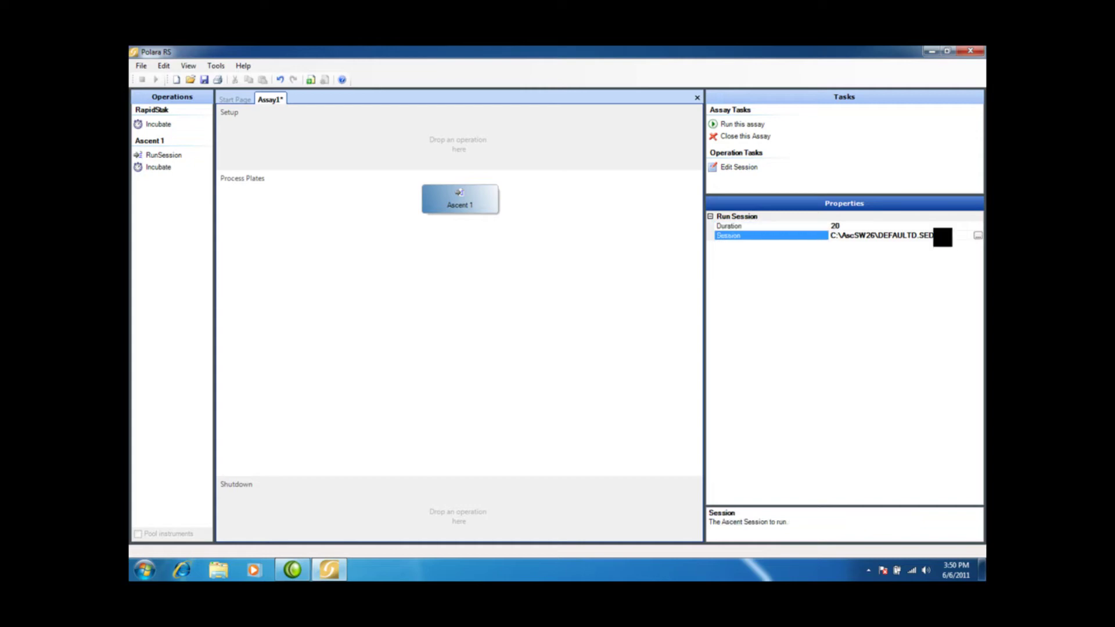
- Set the RunSession's session file to C:\AscSW26\TEST1.SED
{"action": "left_click", "coordinate": [978, 236]}
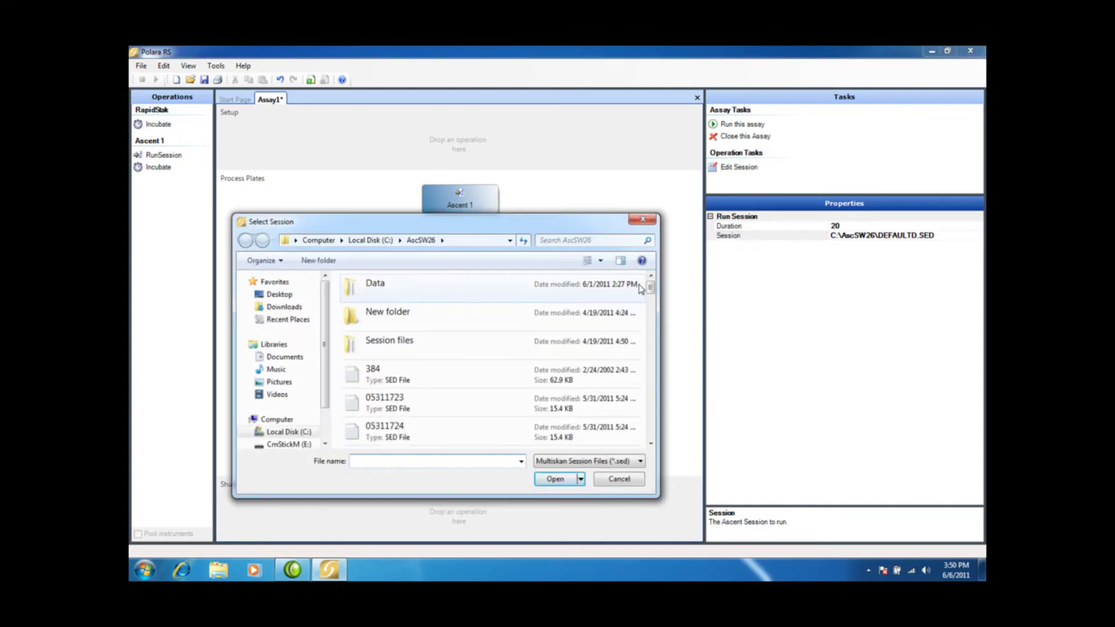
{"action": "left_click_drag", "start_coordinate": [650, 291], "coordinate": [653, 443]}
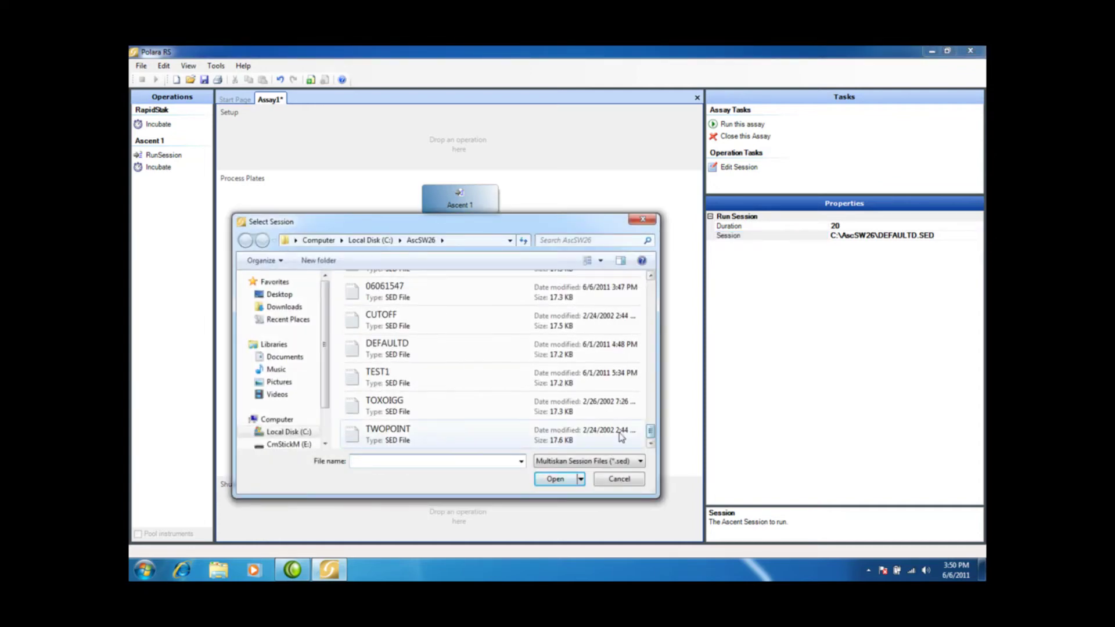
{"action": "left_click", "coordinate": [383, 373]}
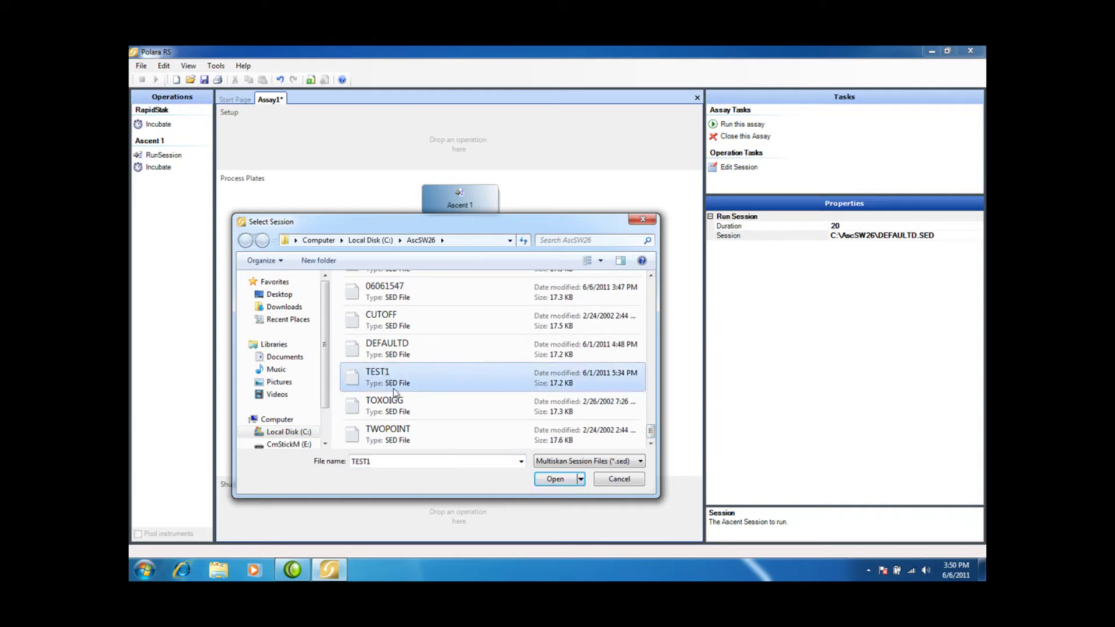
{"action": "left_click", "coordinate": [554, 480]}
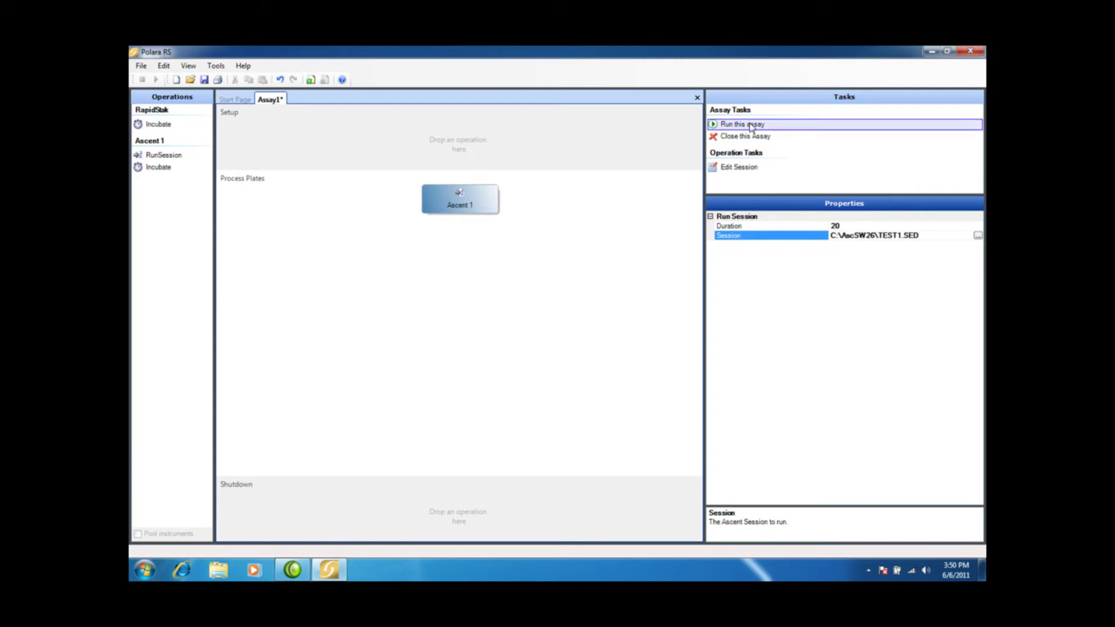
{"action": "left_click", "coordinate": [752, 125]}
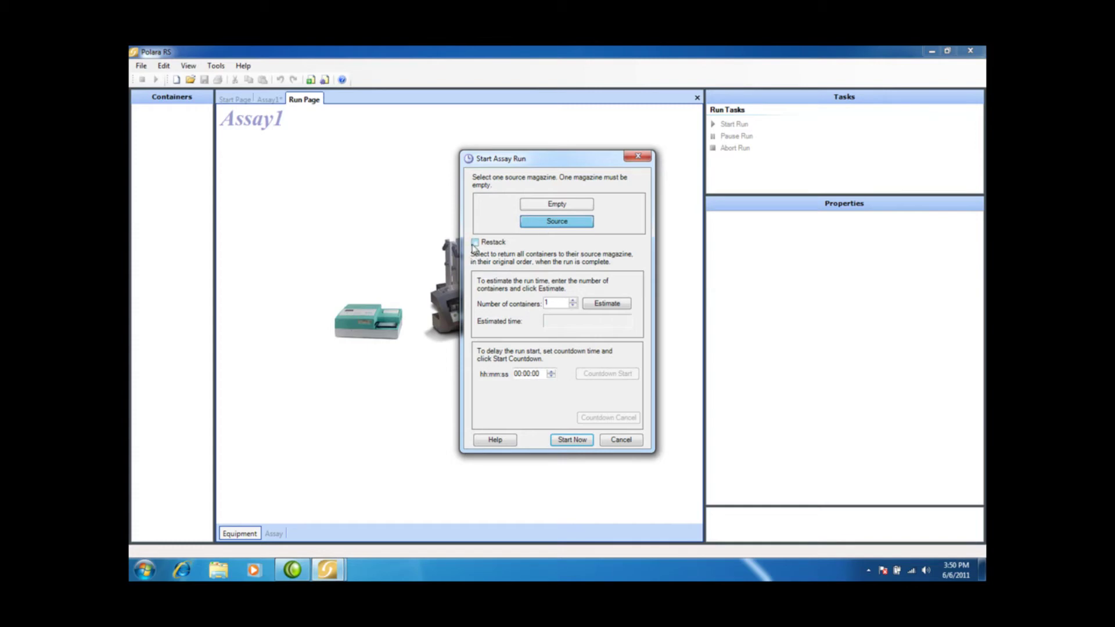
- Enable Restack and start the Assay1 run immediately
{"action": "left_click", "coordinate": [475, 244]}
{"action": "left_click", "coordinate": [568, 442]}
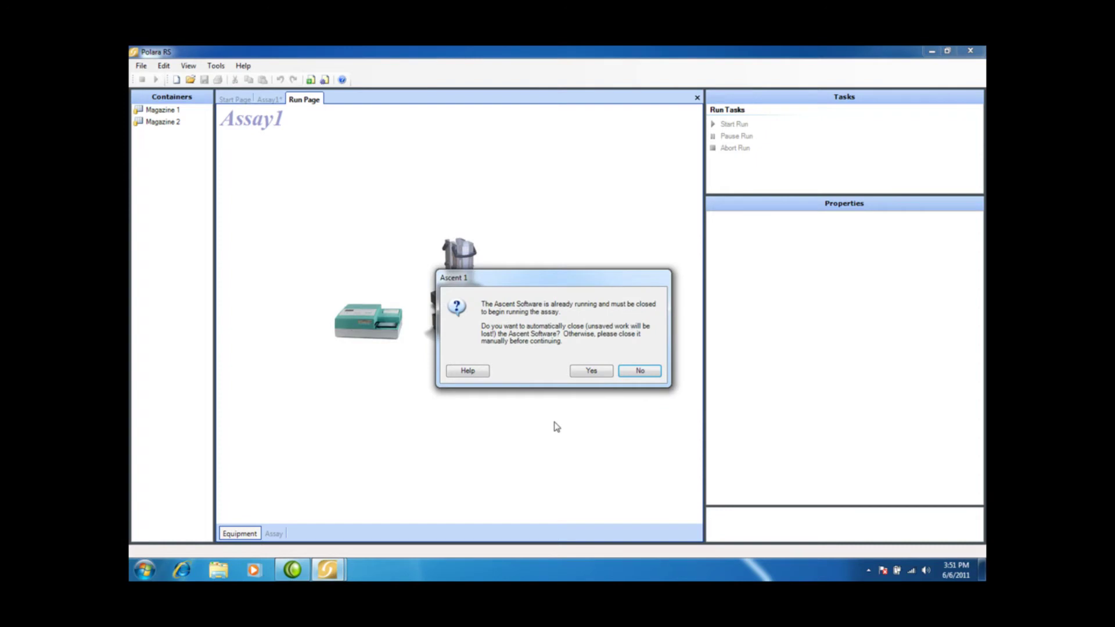
- Let Ascent Software close automatically, then retry unstacking the plate from Magazine 1
{"action": "left_click", "coordinate": [590, 371]}
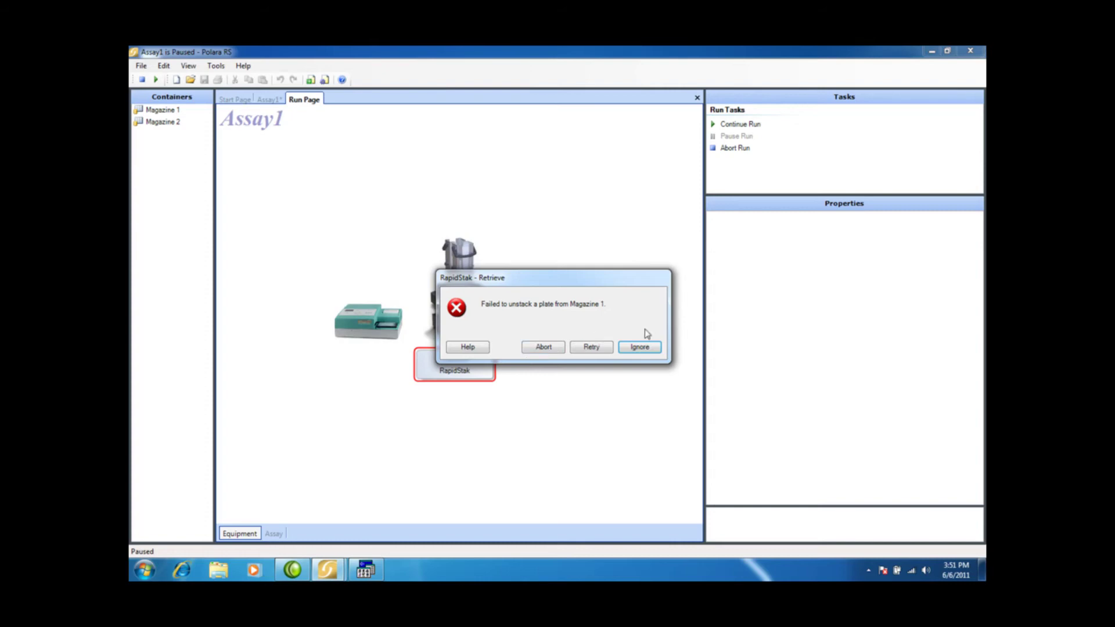
{"action": "left_click", "coordinate": [592, 346]}
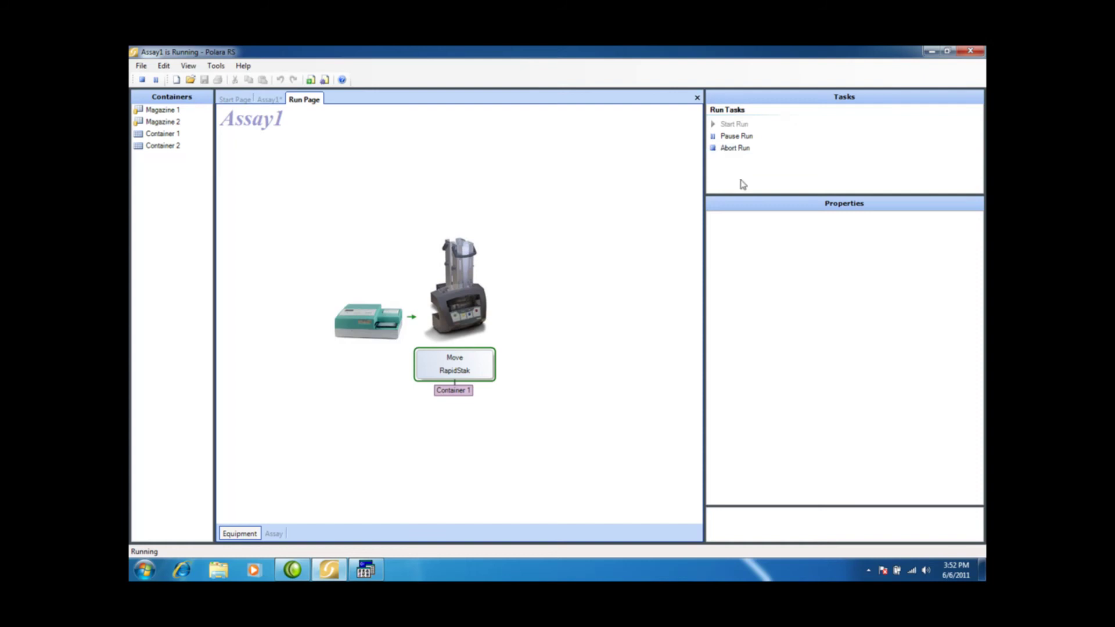
- Abort the Assay1 run and return from the Run Page to the Assay1 editor
{"action": "left_click", "coordinate": [747, 149]}
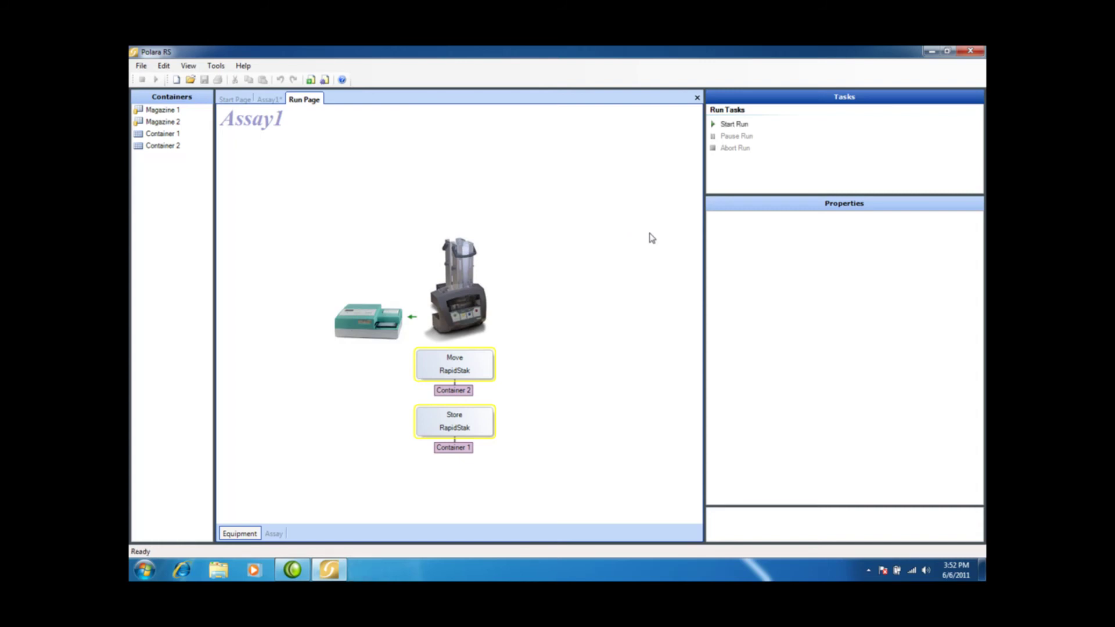
{"action": "left_click", "coordinate": [698, 98]}
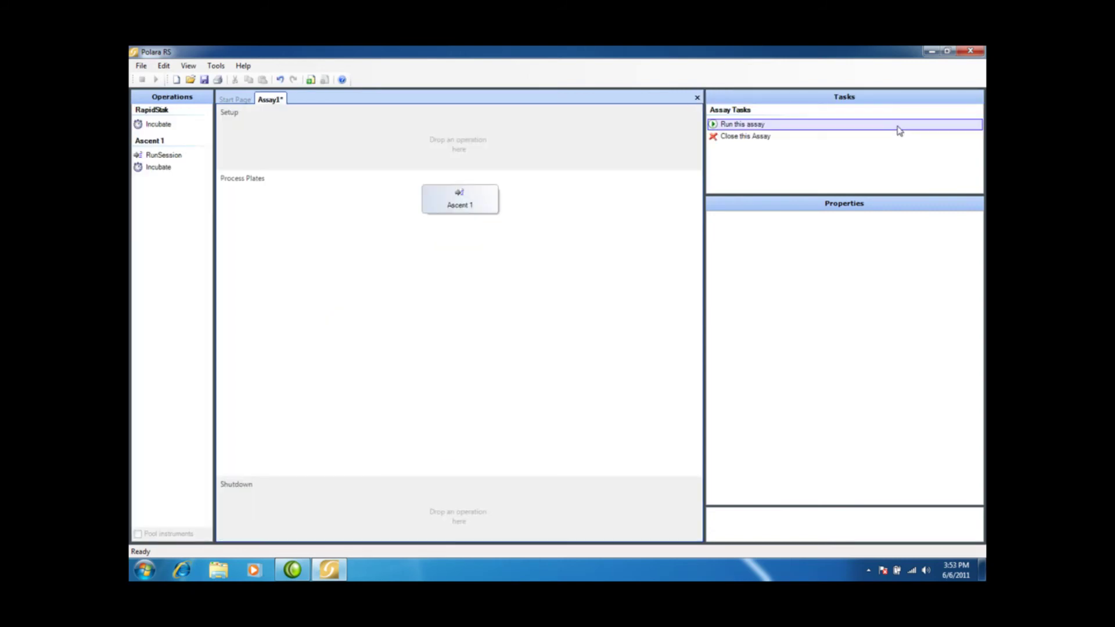
- Switch Ascent 1's Session to C:\AscSW26\DEFAULTD.SED and start a rerun with Restack ticked
{"action": "left_click", "coordinate": [476, 203]}
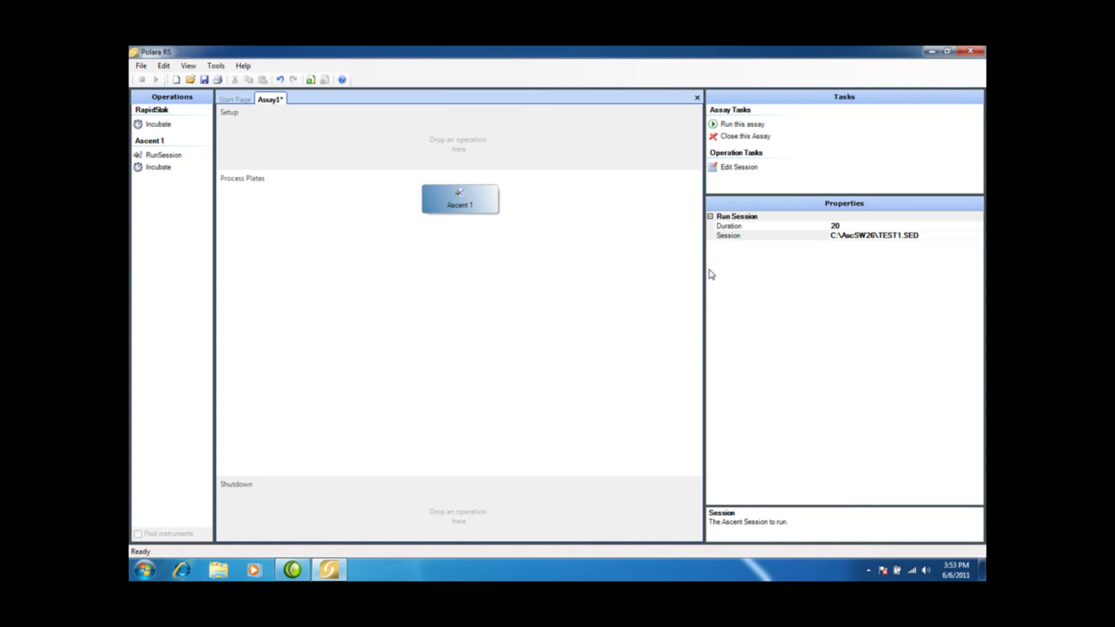
{"action": "left_click", "coordinate": [843, 237]}
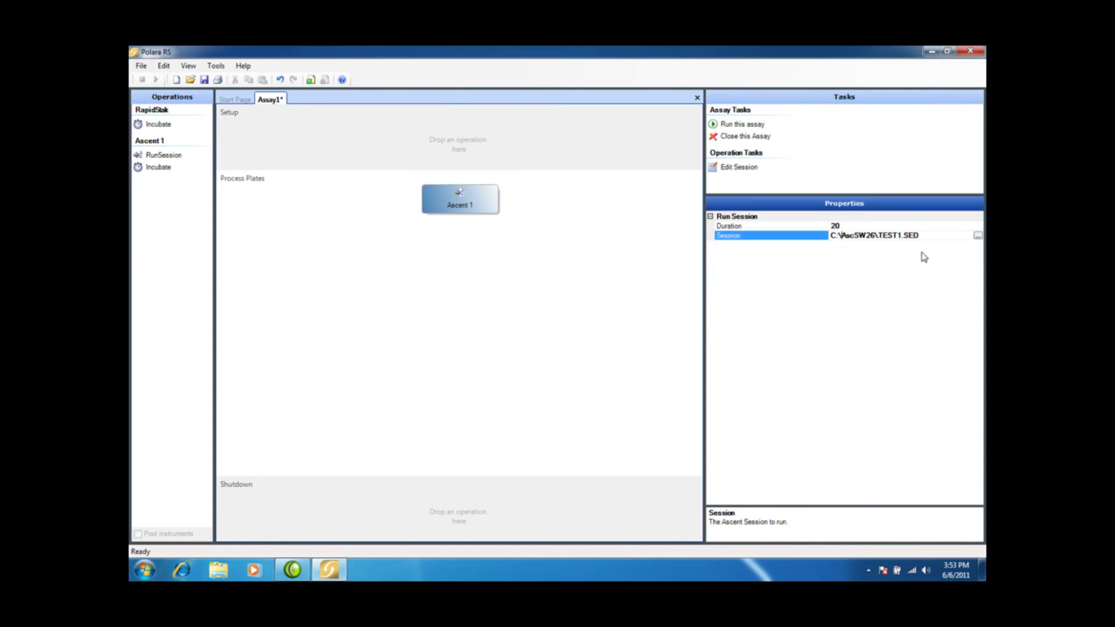
{"action": "left_click", "coordinate": [978, 233]}
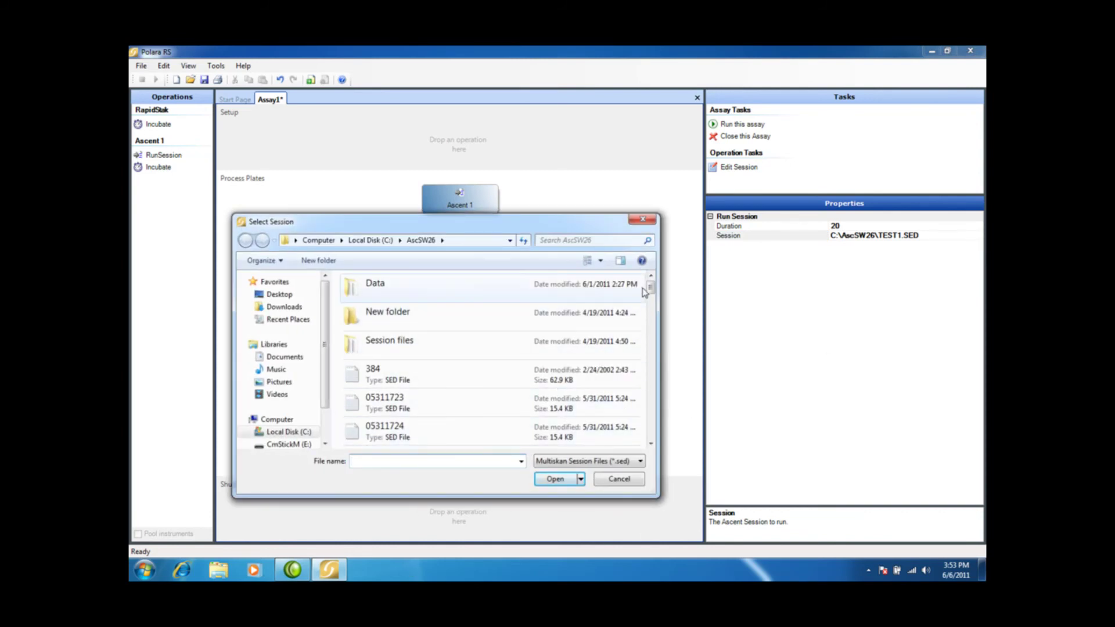
{"action": "left_click_drag", "start_coordinate": [650, 287], "coordinate": [662, 447]}
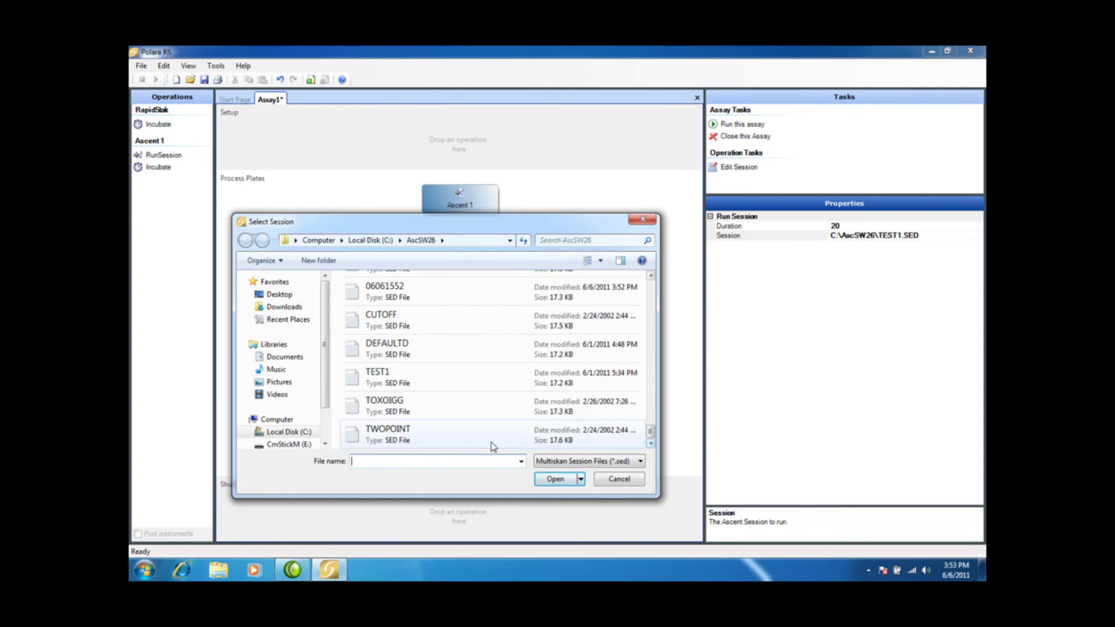
{"action": "left_click", "coordinate": [383, 350]}
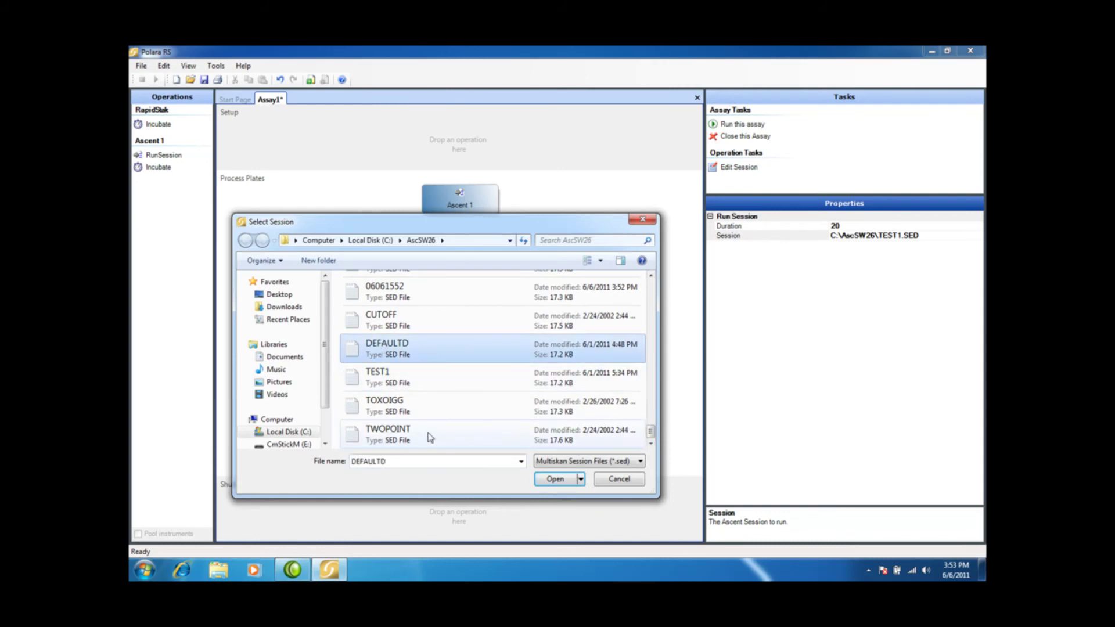
{"action": "left_click", "coordinate": [566, 481]}
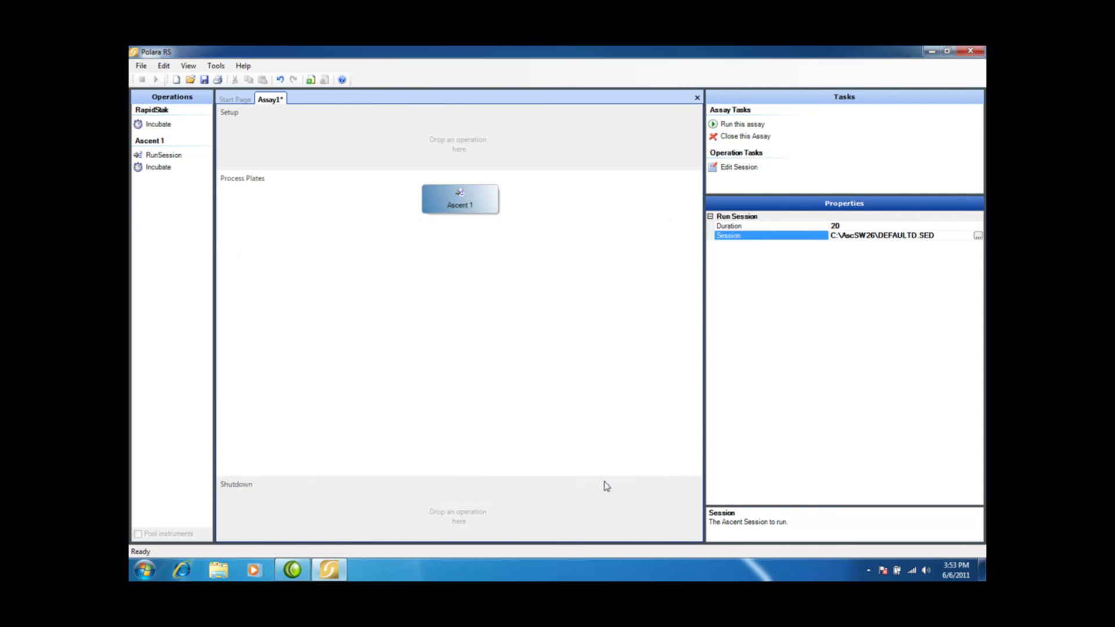
{"action": "left_click", "coordinate": [751, 125]}
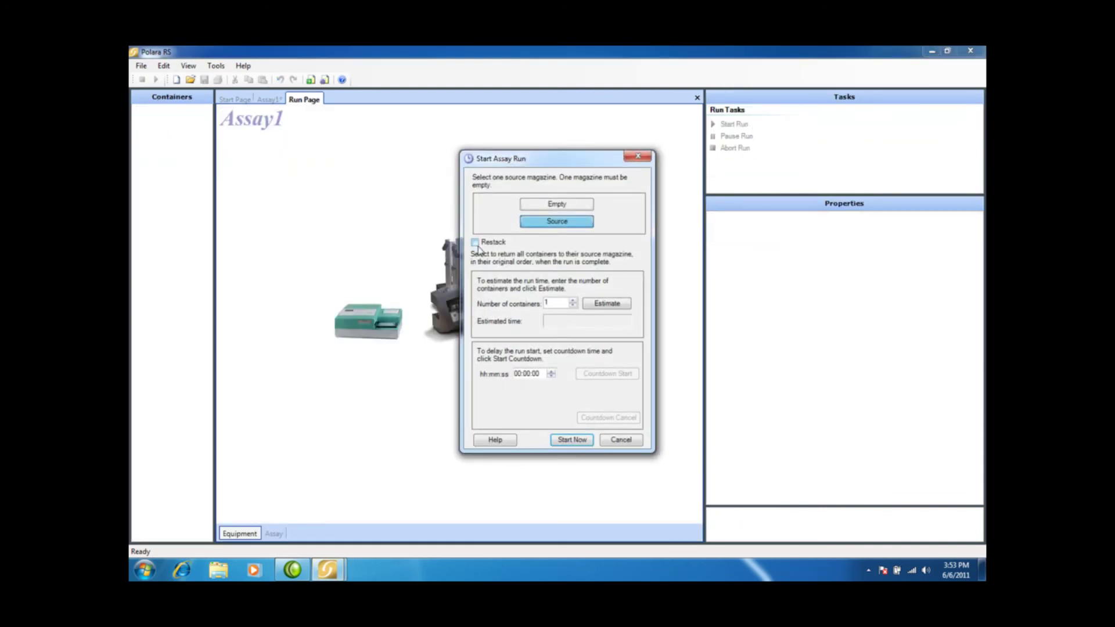
{"action": "left_click", "coordinate": [475, 242]}
- Start the DEFAULTD restacking rerun of Assay1 immediately
{"action": "left_click", "coordinate": [572, 440]}
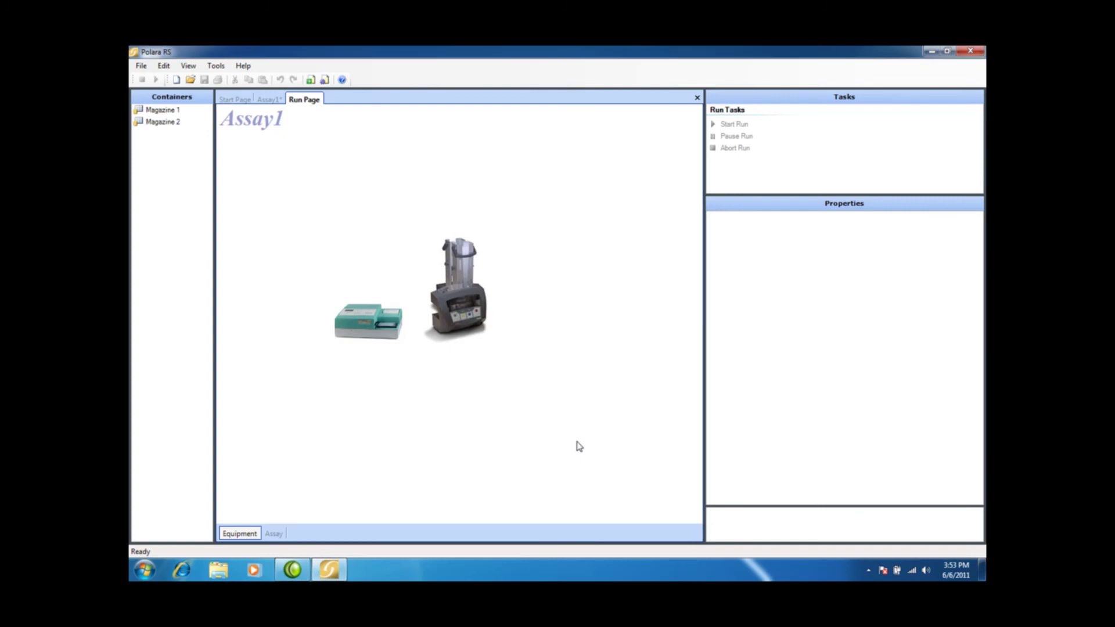